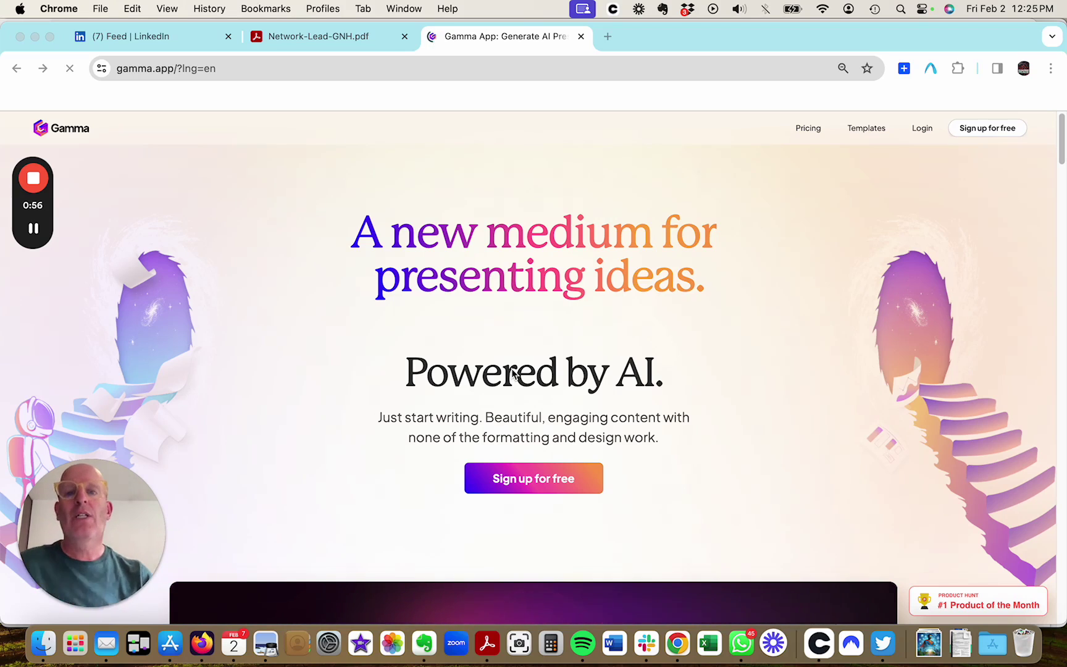
- Scroll the Gamma home page past 'Make it polished' and 'Present live' to 'Read anywhere'
scroll(529, 403, down, 10)
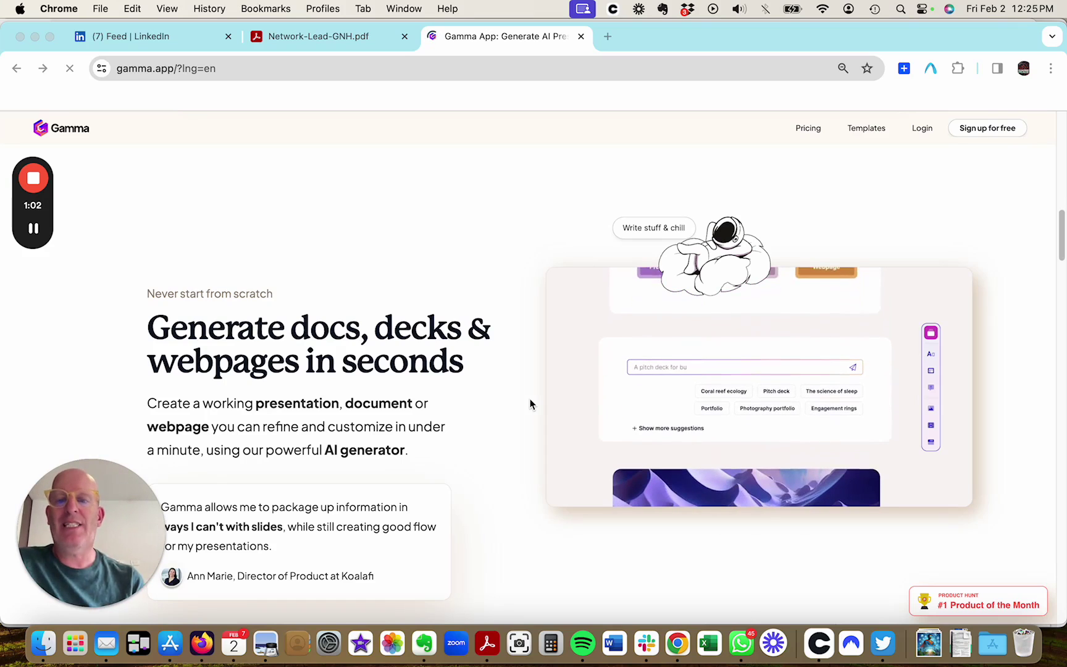
scroll(529, 404, down, 5)
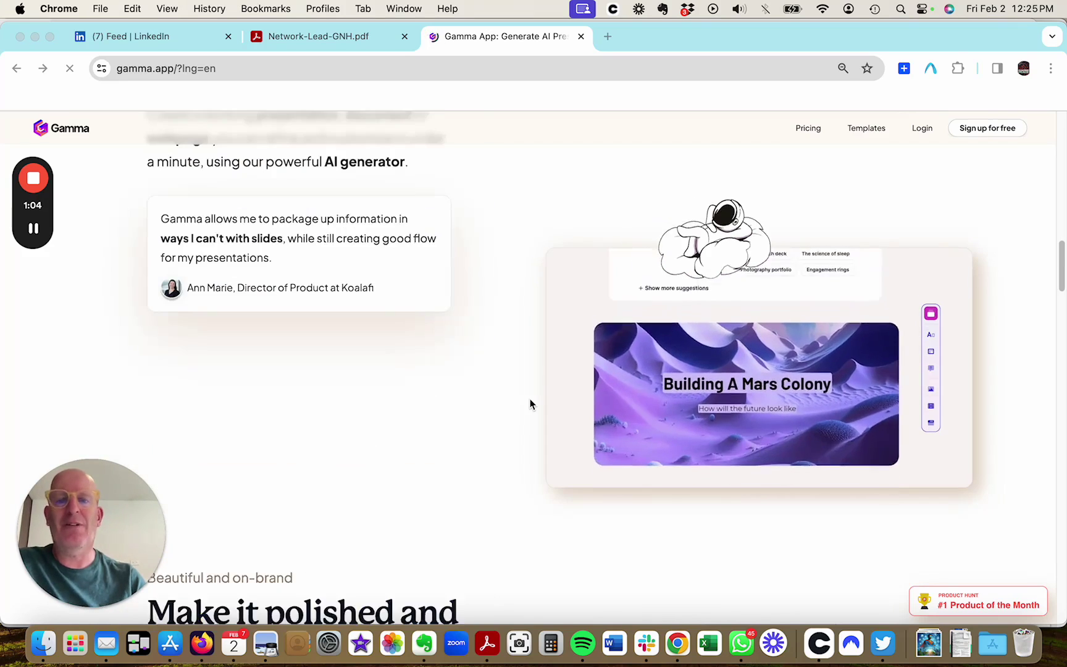
scroll(530, 404, down, 3)
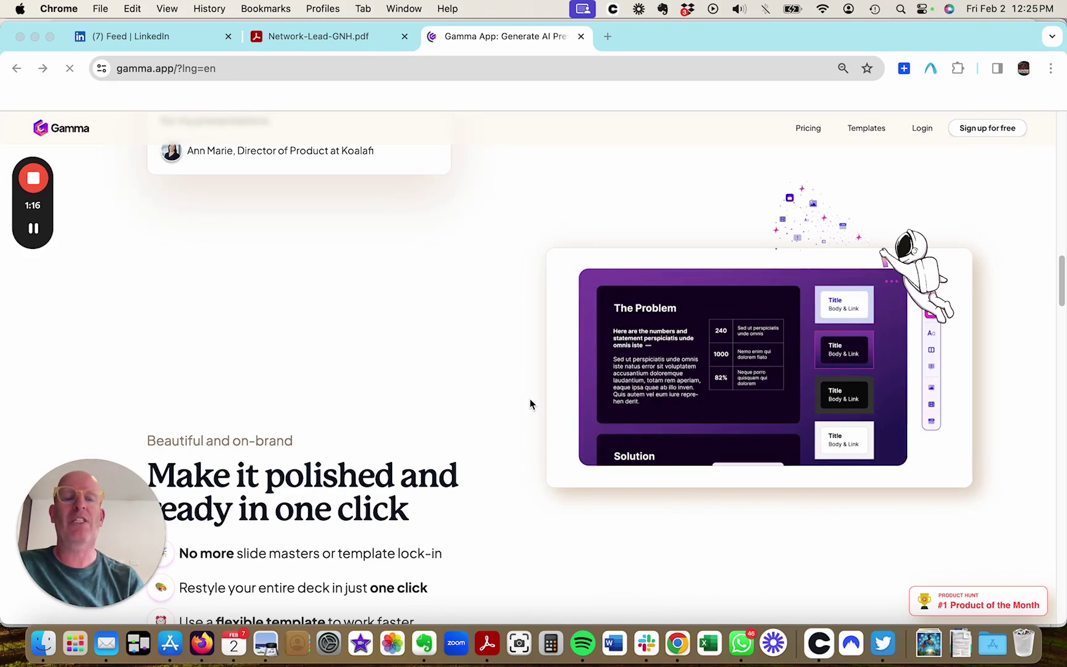
scroll(530, 404, down, 20)
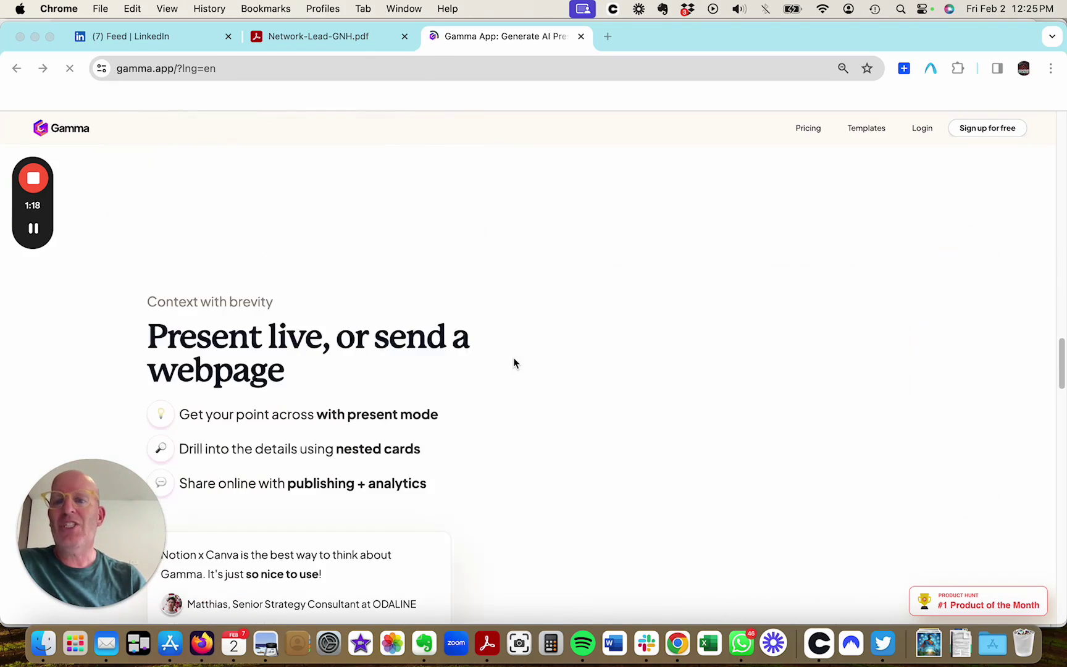
scroll(513, 357, down, 10)
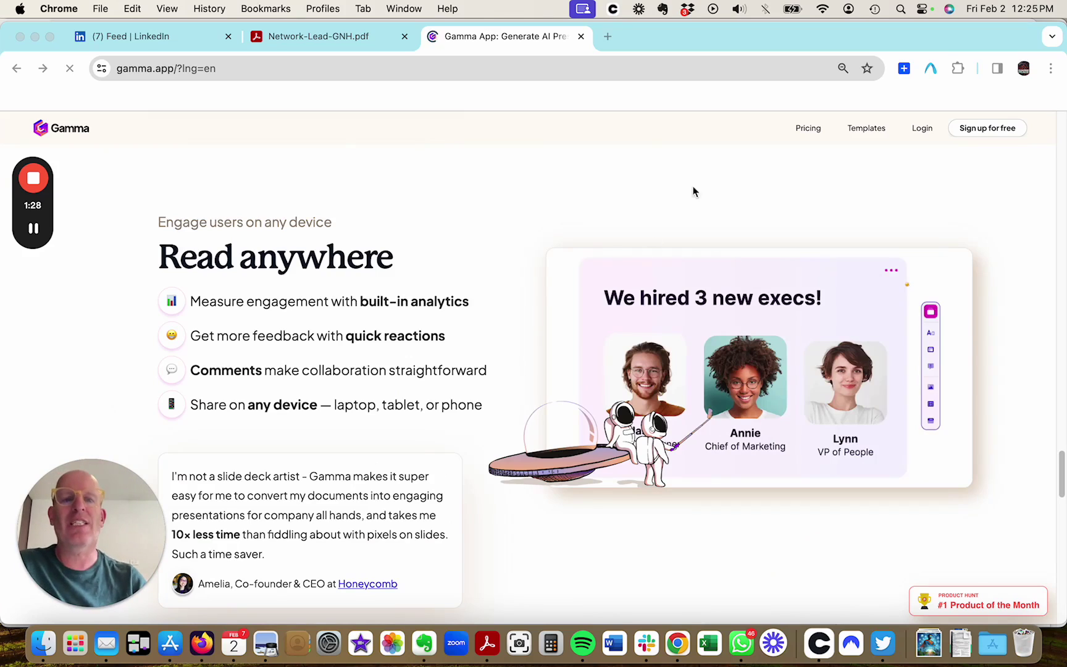
- Open the Pricing page and read the Free, Plus and Pro plan feature lists
click(809, 133)
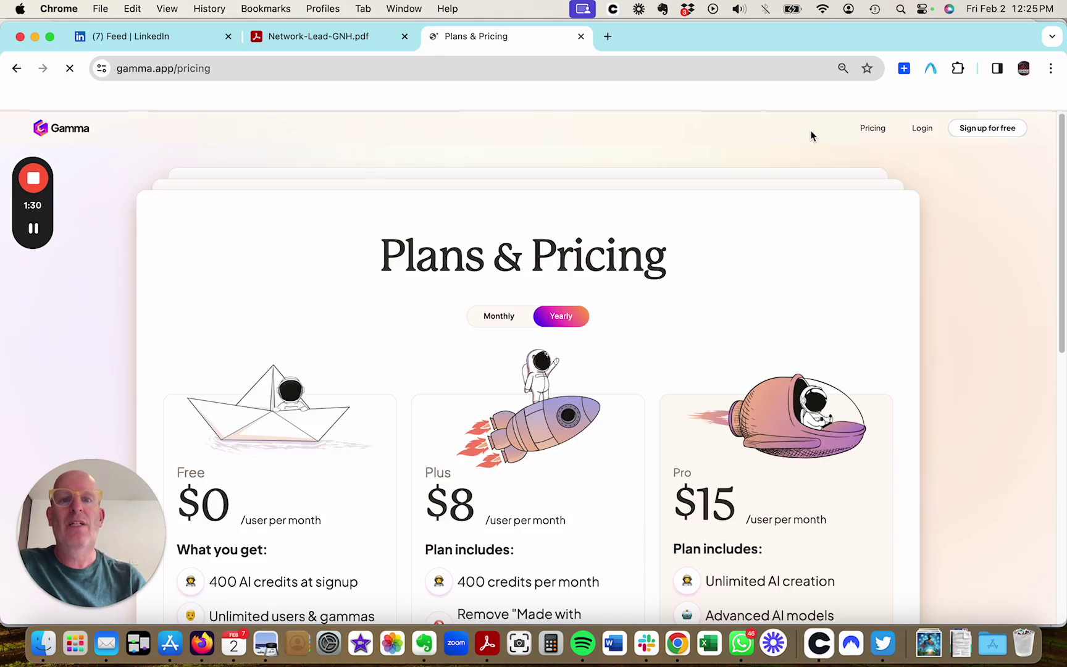
scroll(612, 241, down, 3)
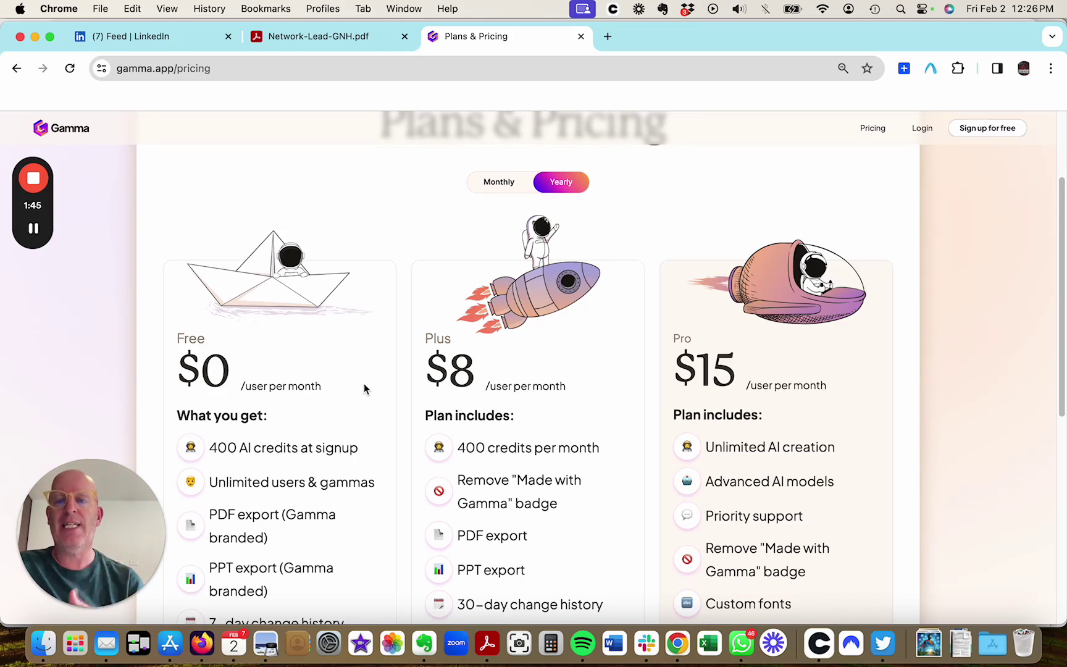
scroll(364, 388, down, 4)
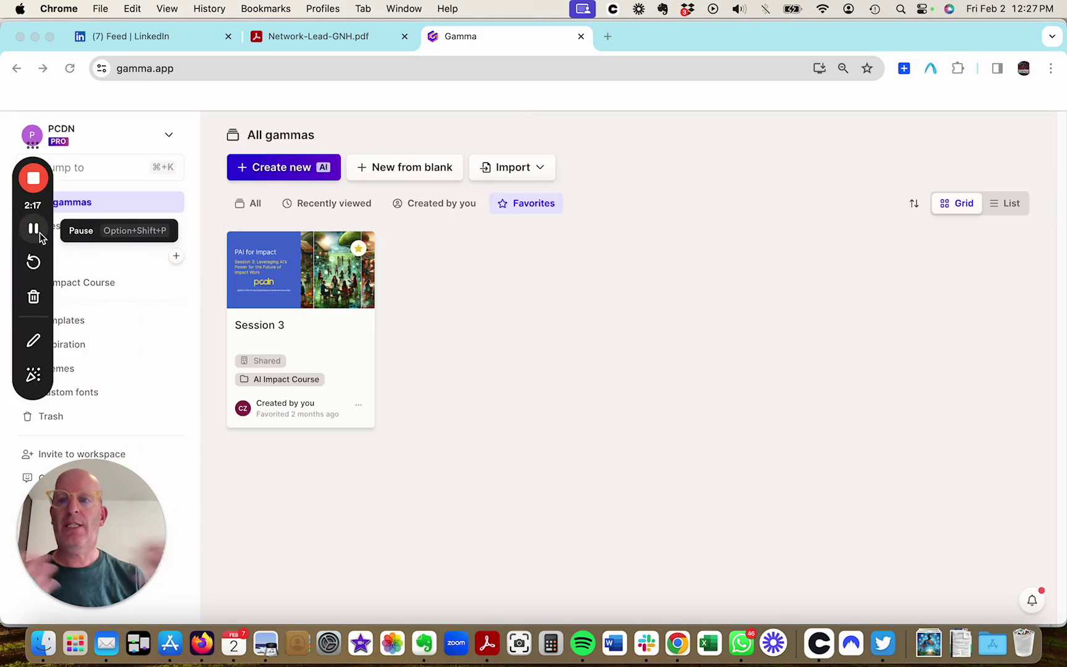
- Start a new AI gamma from the All gammas dashboard using the Generate card
drag(52, 213, 781, 110)
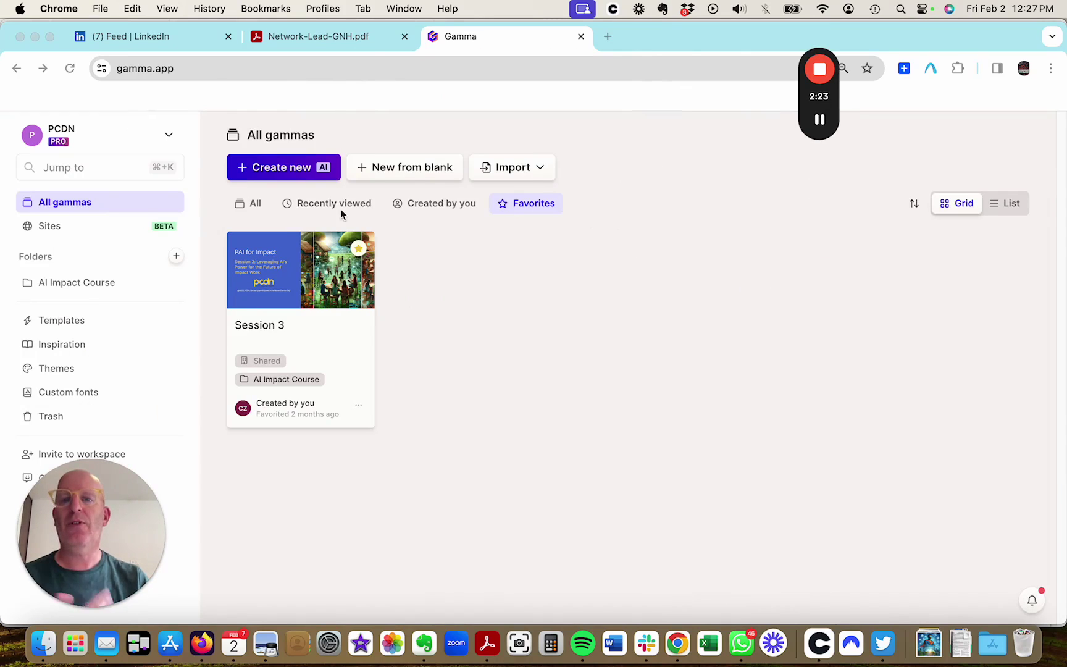
click(300, 175)
click(300, 176)
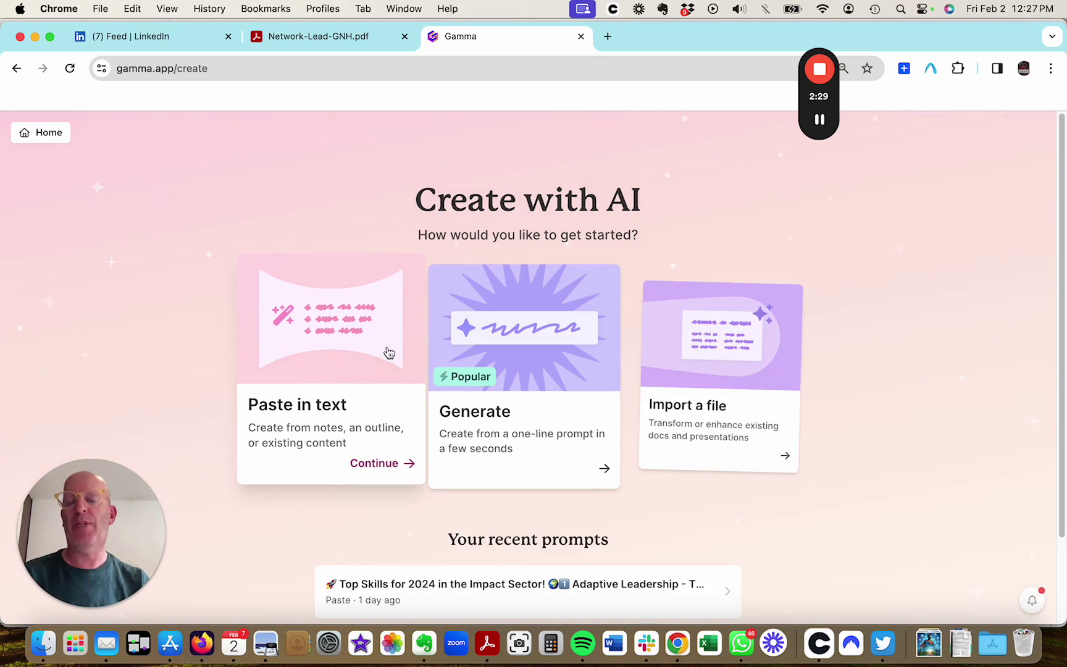
scroll(615, 362, down, 2)
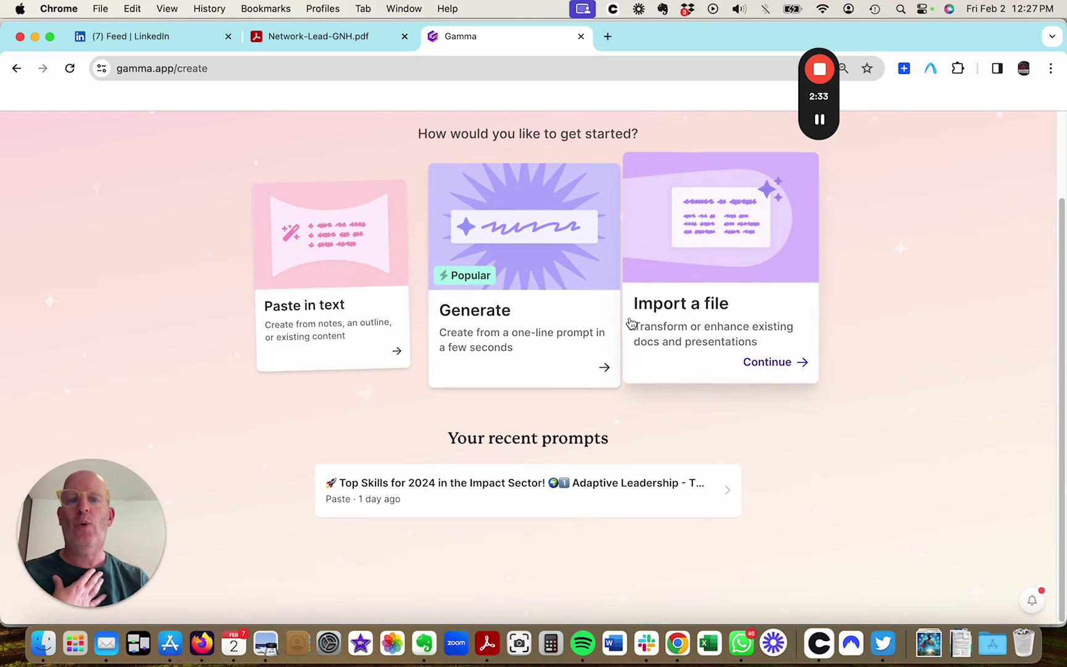
click(556, 302)
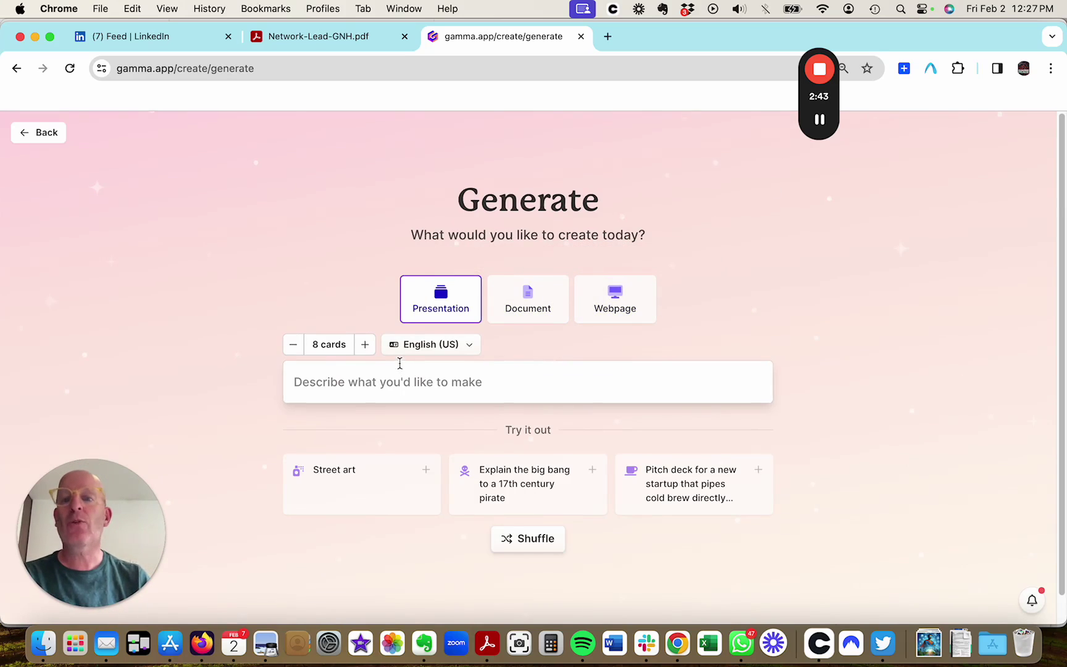
- Raise the presentation's card count to 14
click(366, 344)
click(368, 345)
click(370, 344)
click(372, 344)
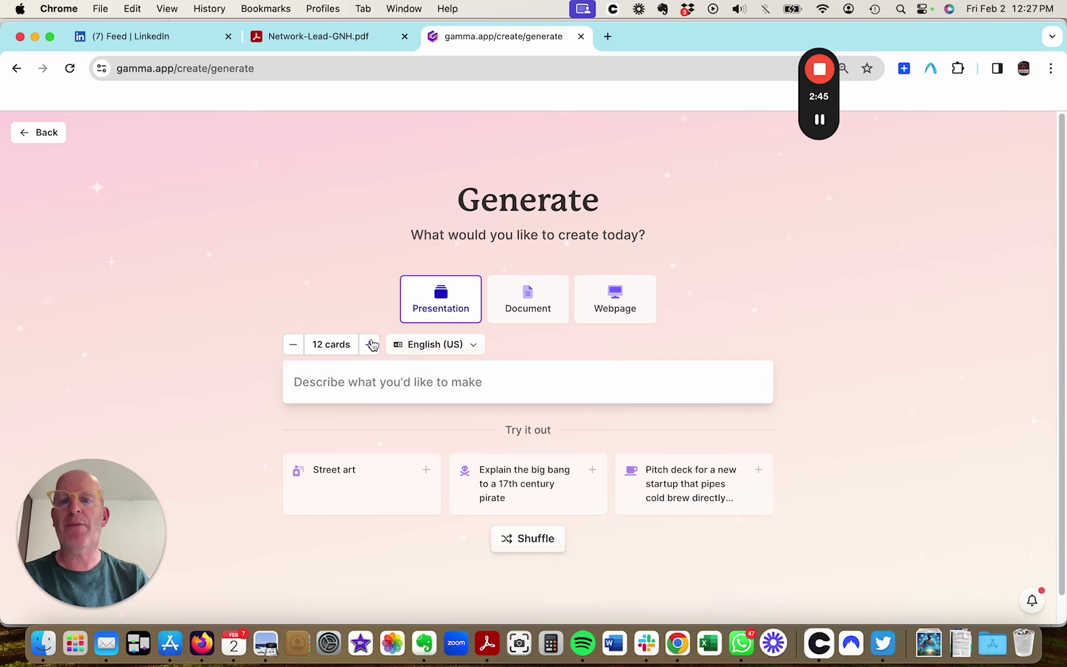
click(372, 344)
click(372, 344)
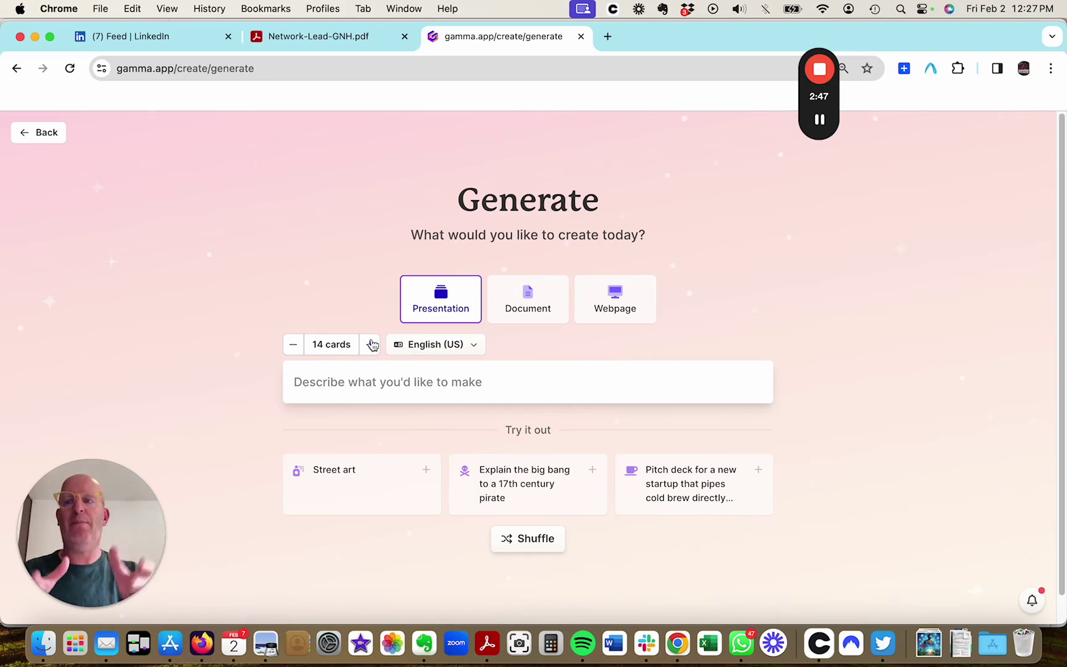
- Keep English (US) as the language and generate the sustainable ice cream outline
mouse_move(819, 148)
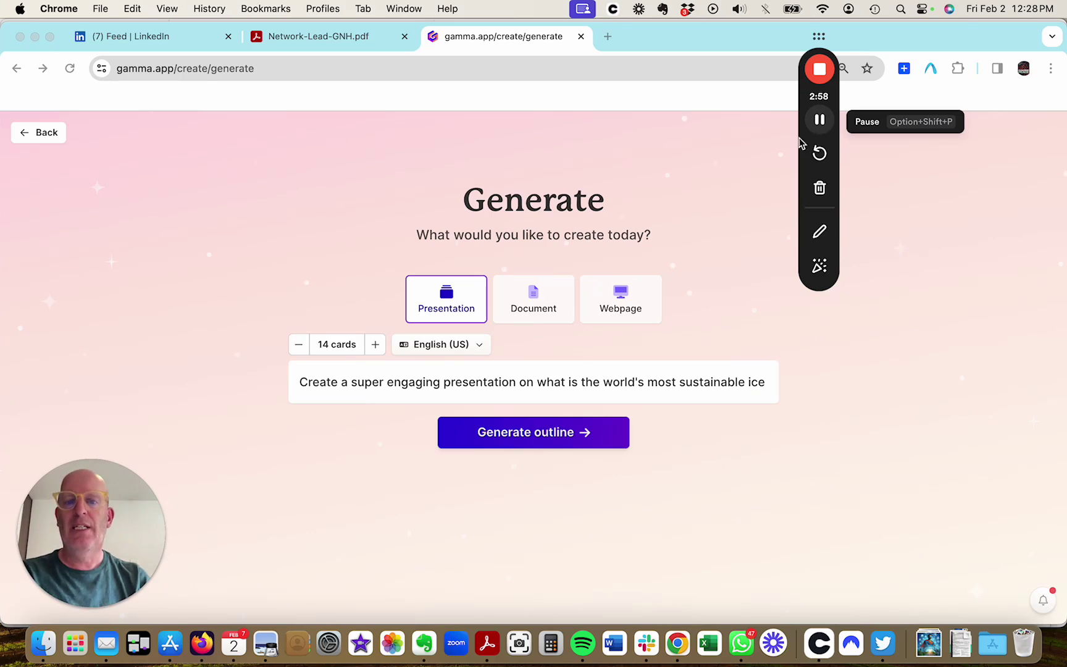
click(481, 346)
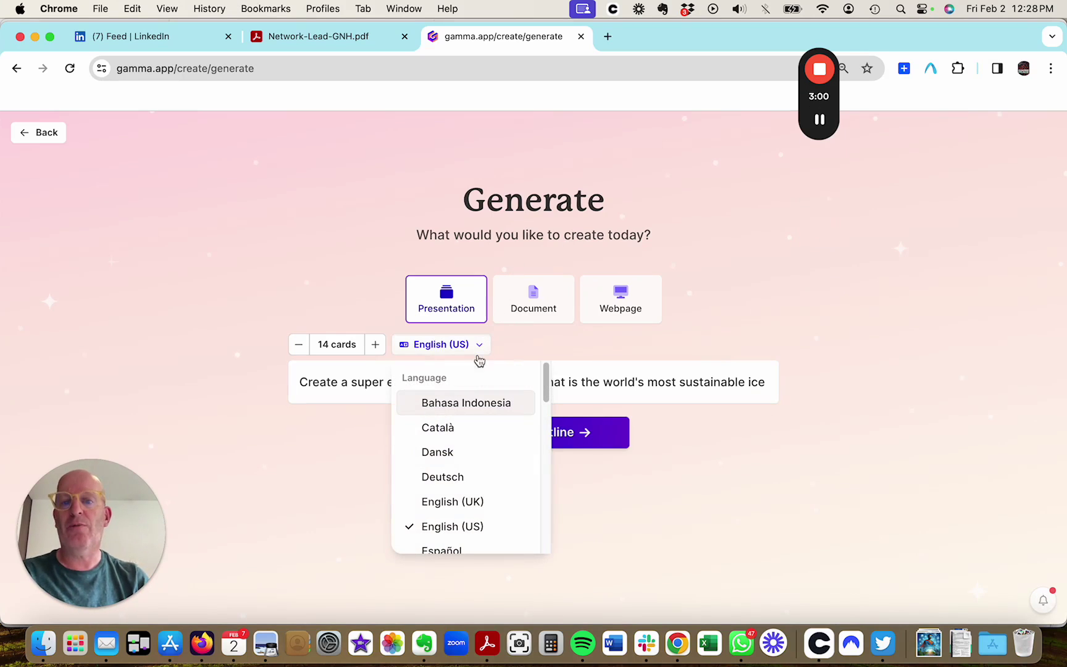
click(788, 305)
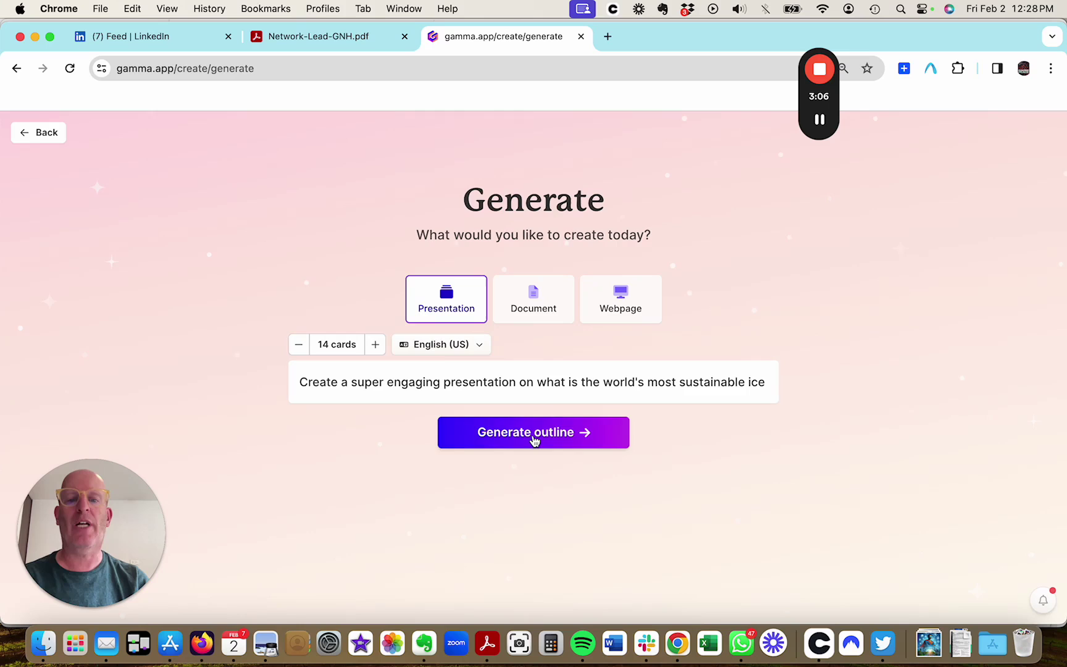
click(535, 440)
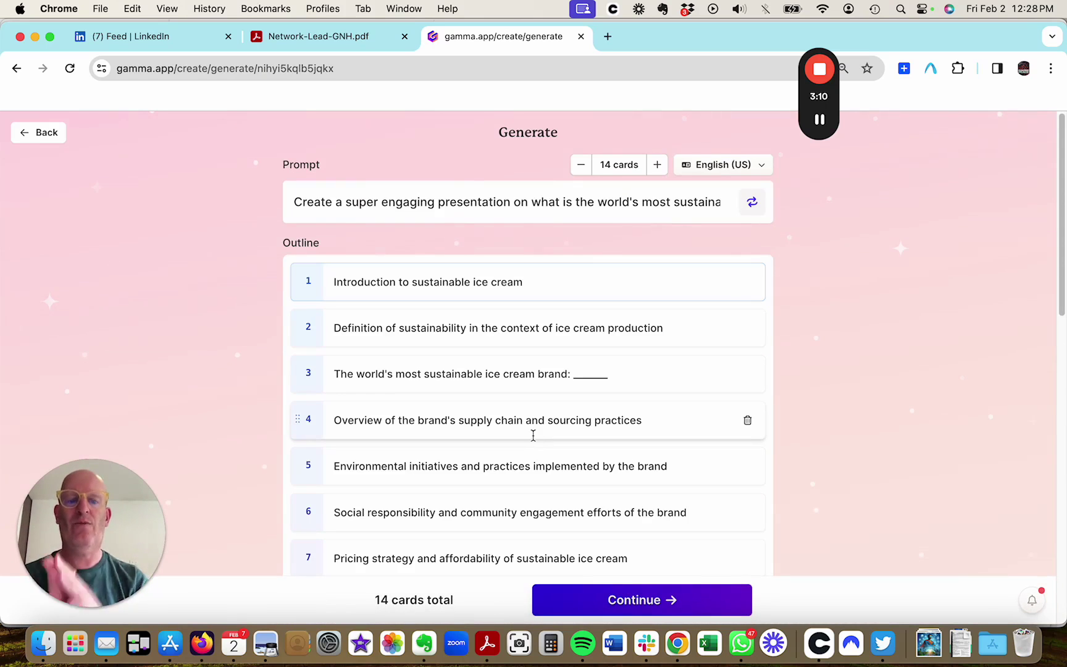
- Keep 'Generate images with AI' as the image source and select the Image style field
scroll(563, 432, down, 10)
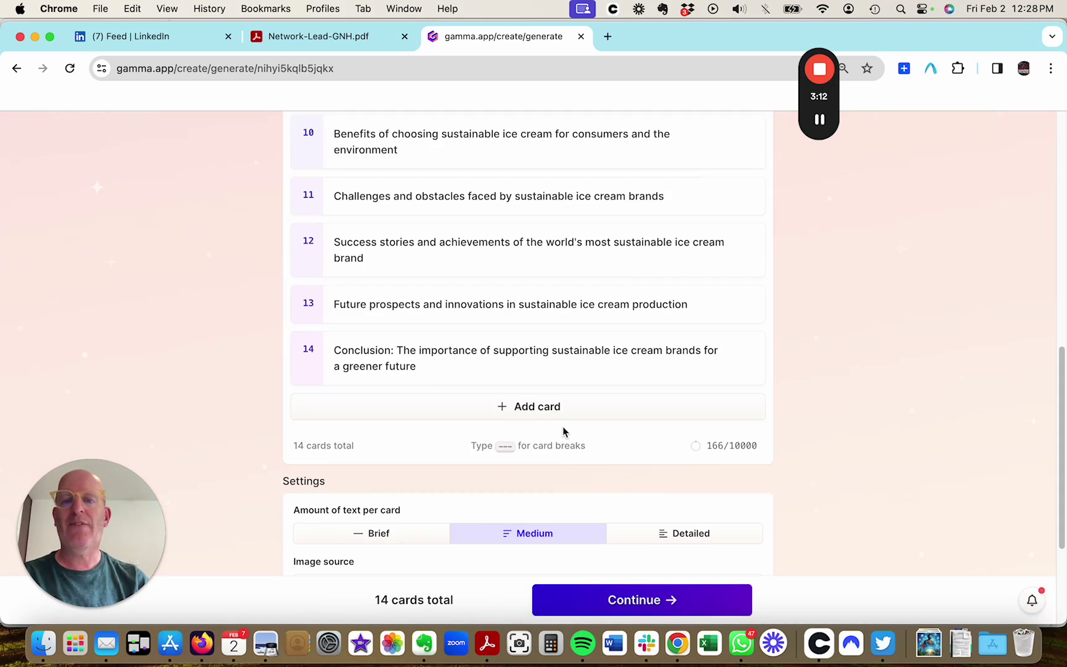
scroll(556, 426, down, 3)
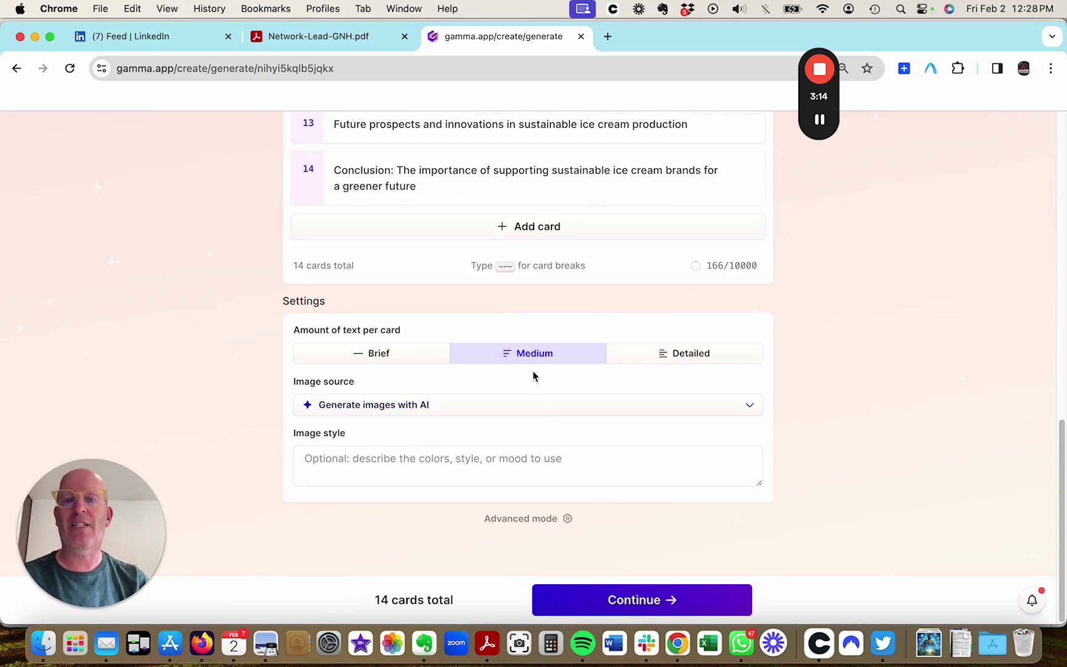
click(538, 409)
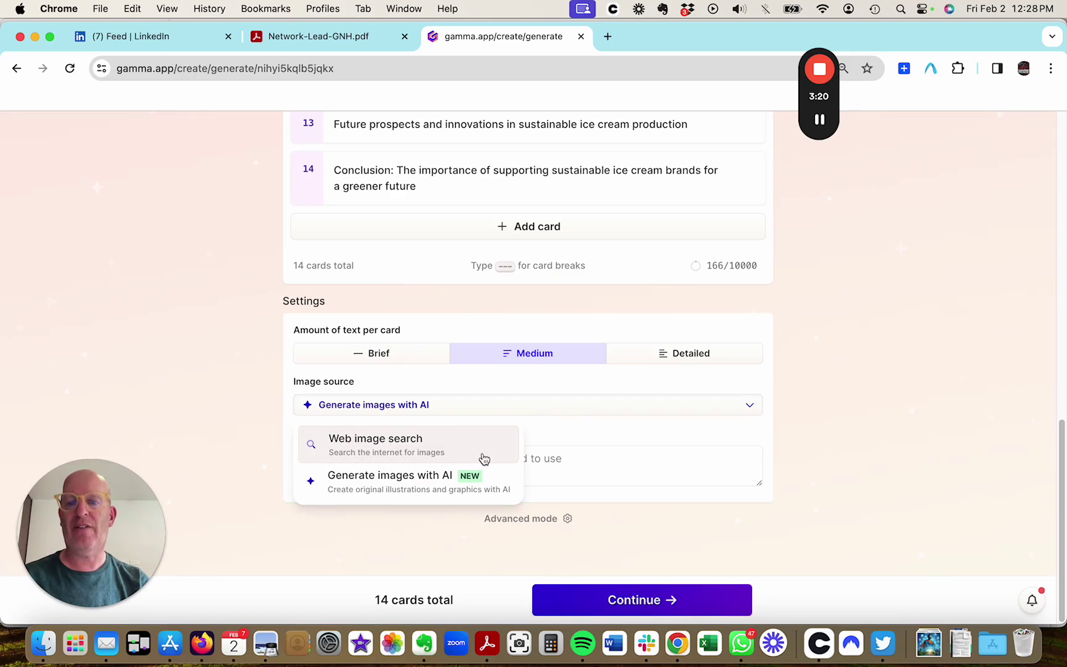
click(468, 478)
click(462, 473)
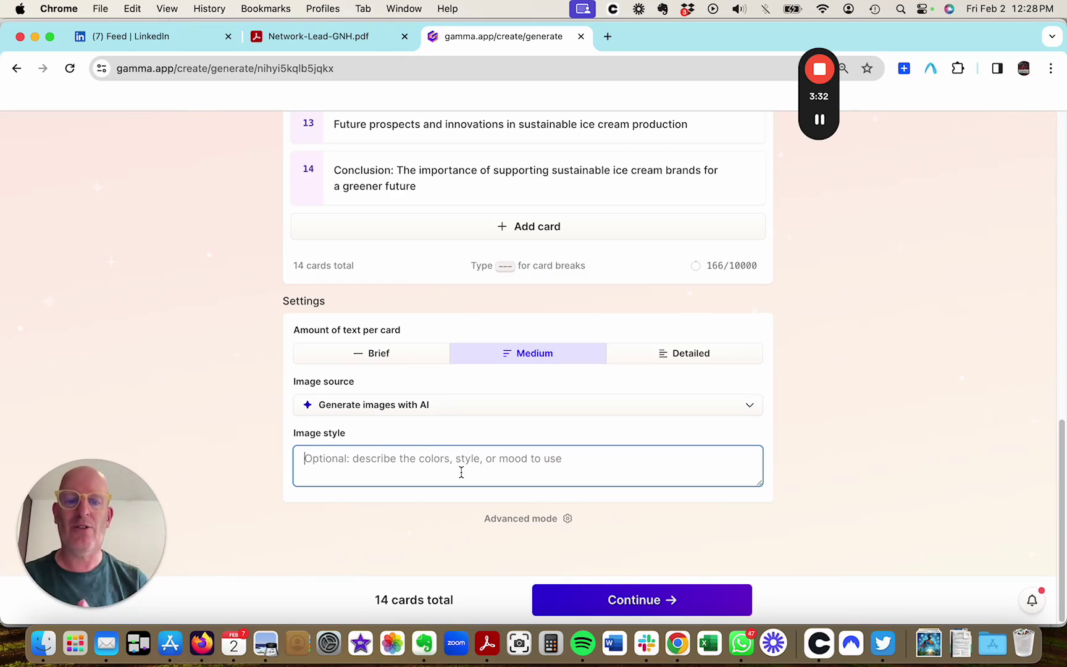
- Write for Social Impact Professionals in an informal, friendly conversational tone, then continue
click(508, 519)
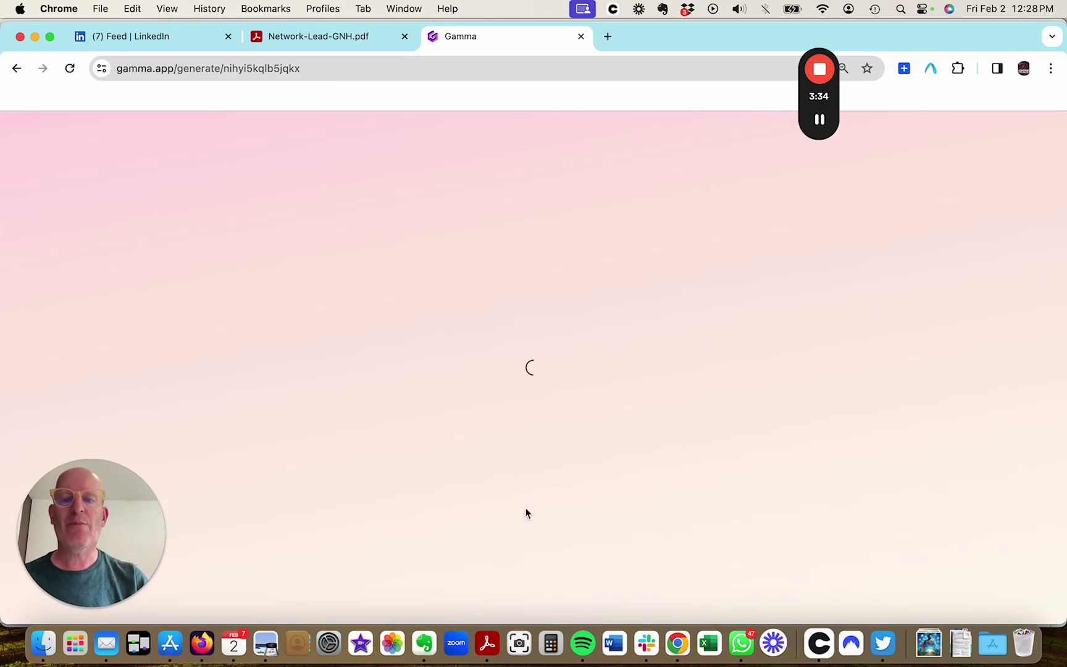
scroll(516, 375, down, 10)
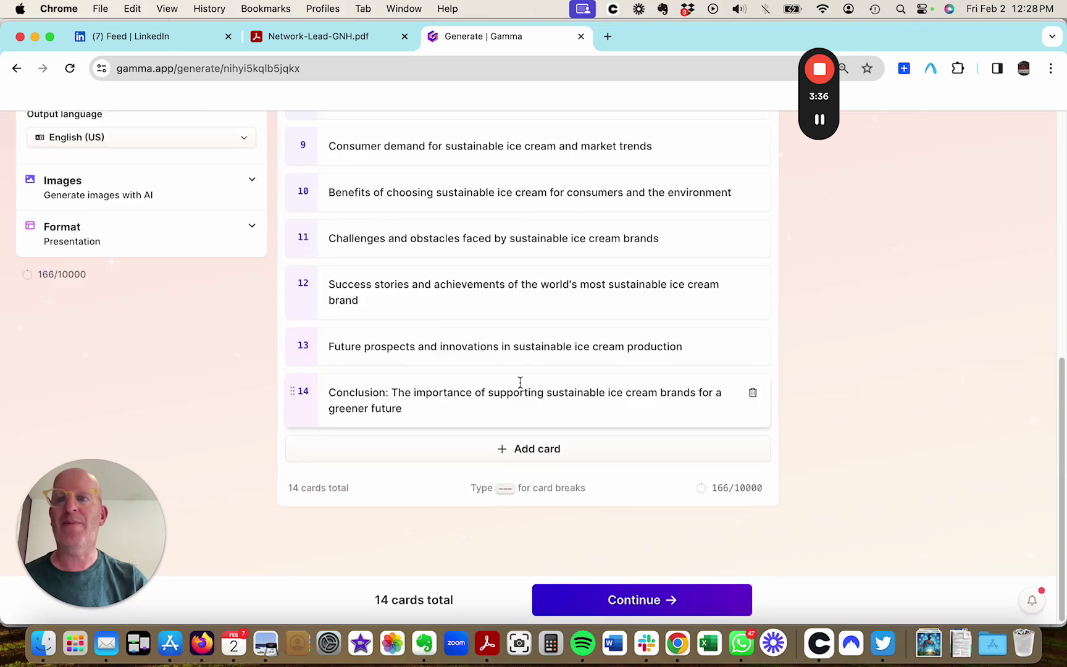
scroll(519, 378, up, 5)
scroll(371, 253, up, 3)
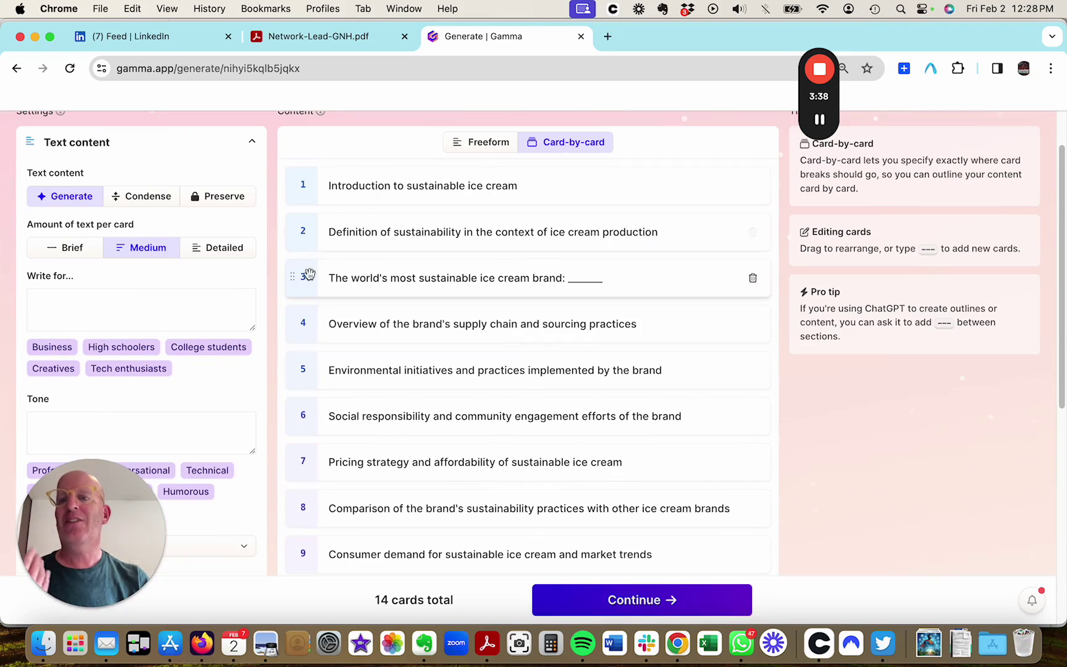
mouse_move(820, 120)
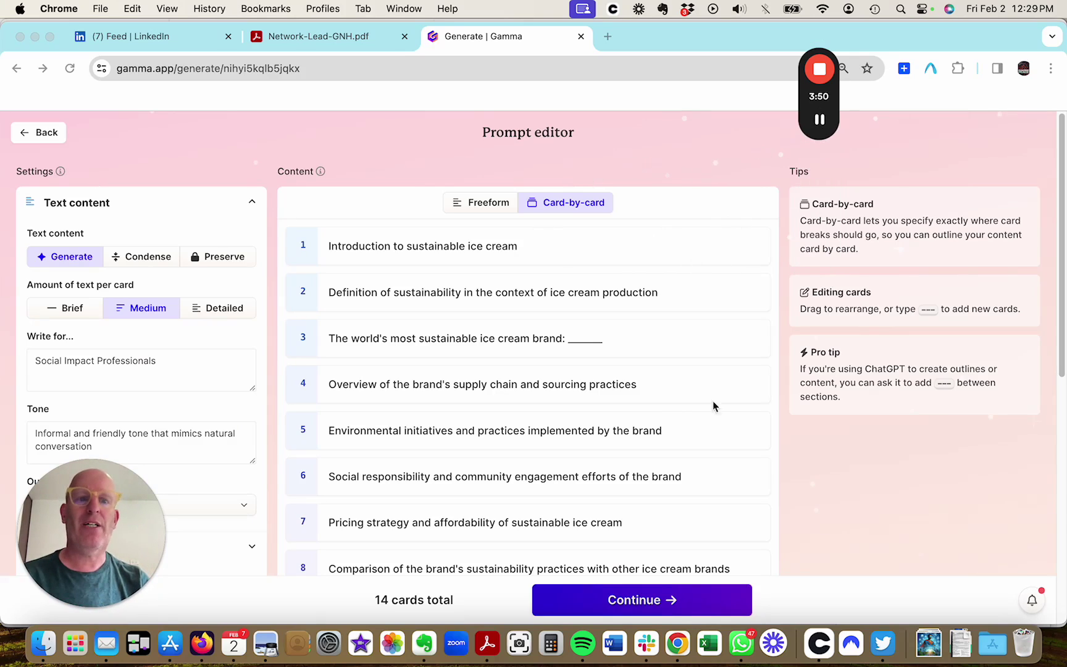
click(655, 608)
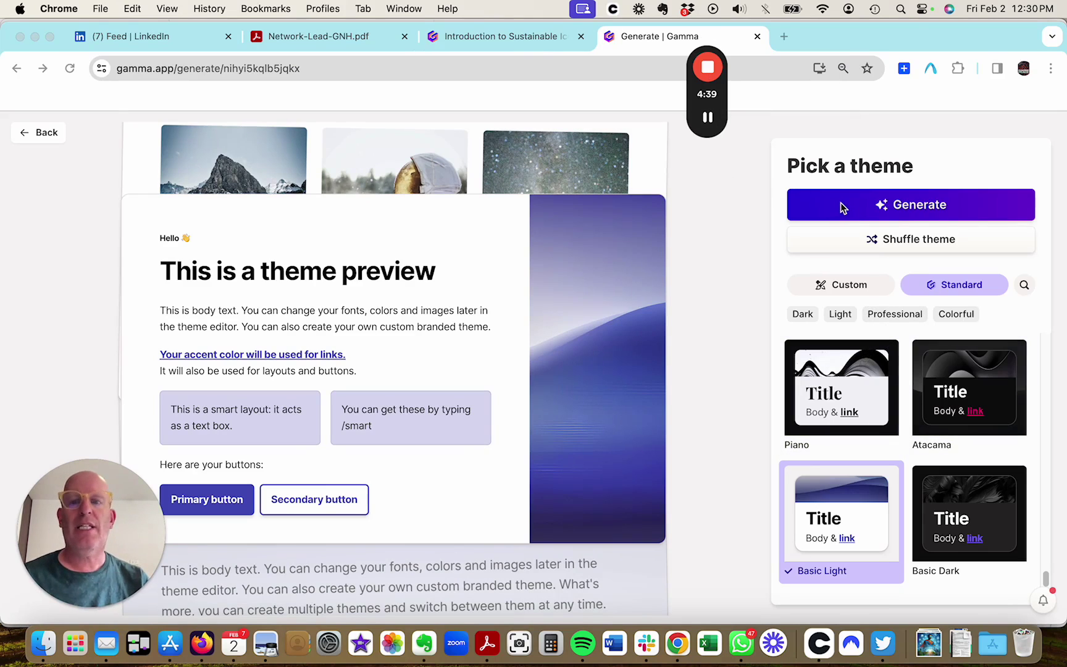
- Keep Basic Light as the theme and generate the ice cream presentation
click(858, 210)
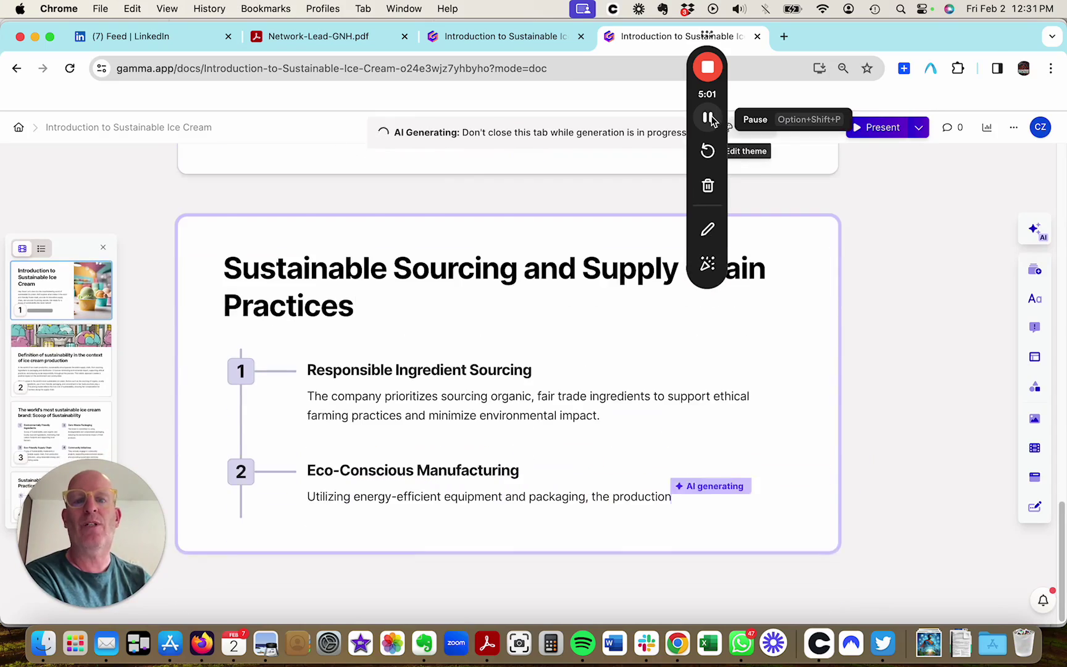
- Review the finished ice cream cards and return to the title card
scroll(722, 373, up, 15)
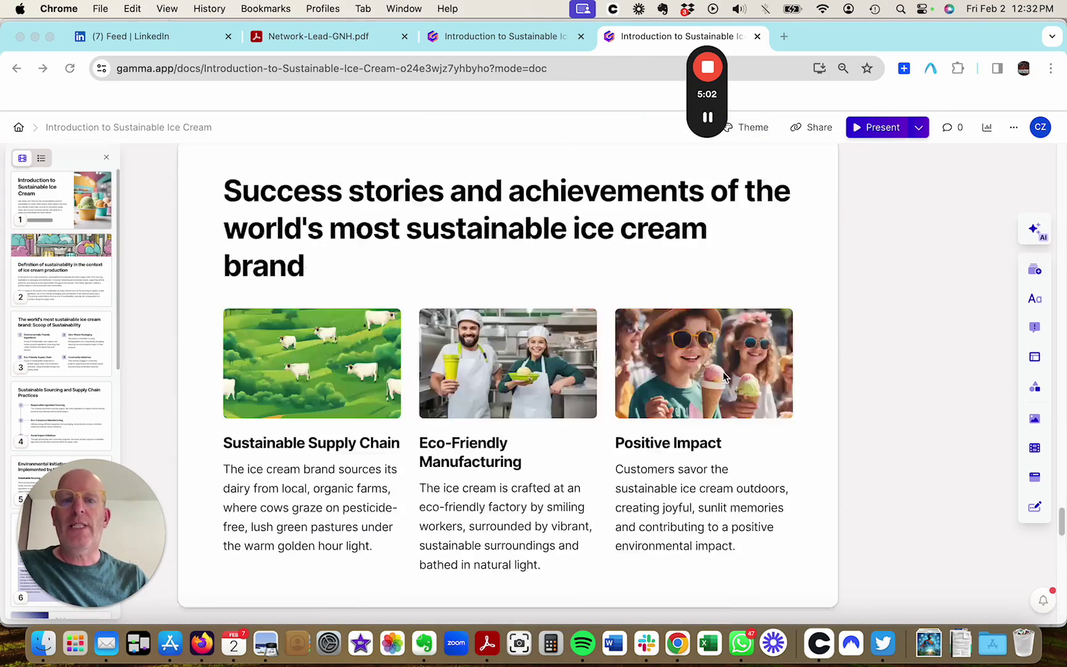
scroll(724, 377, up, 15)
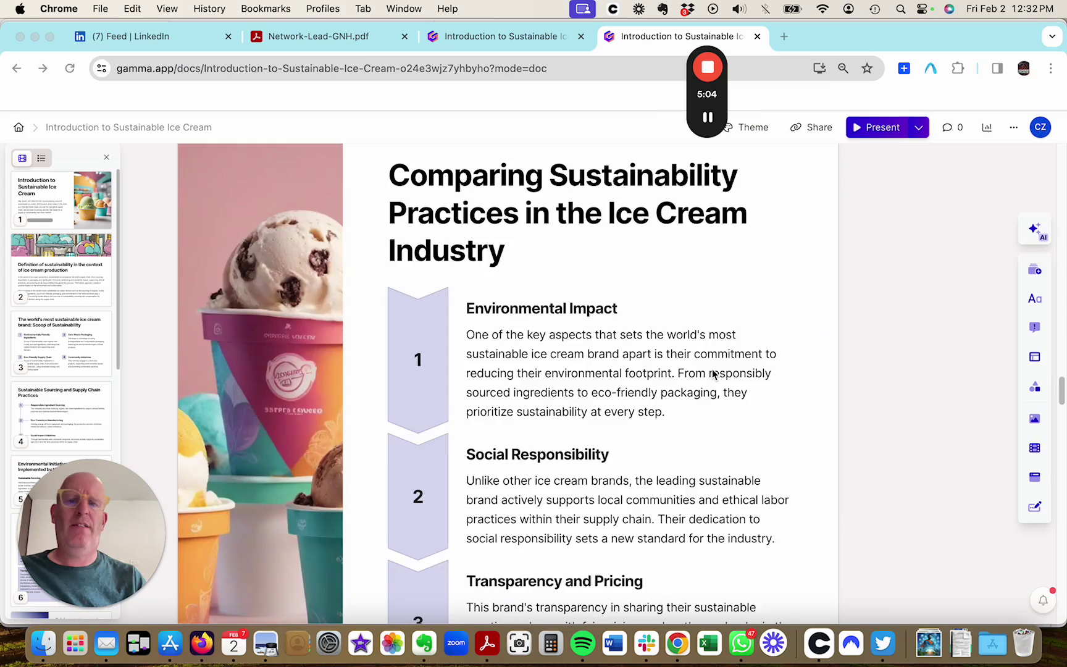
scroll(713, 374, up, 20)
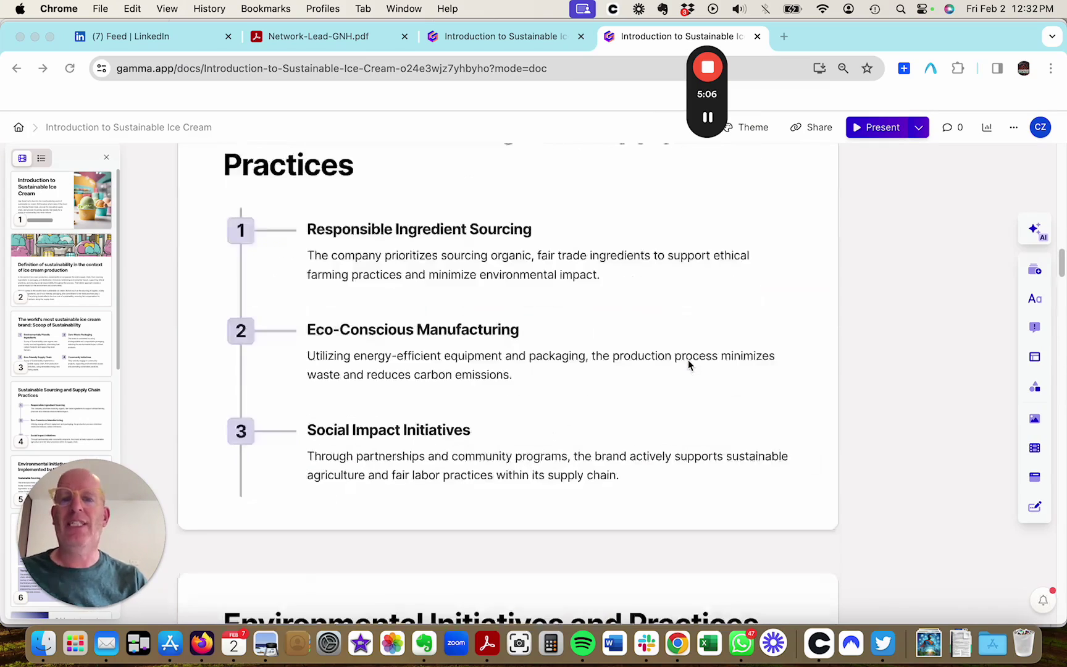
scroll(689, 365, up, 10)
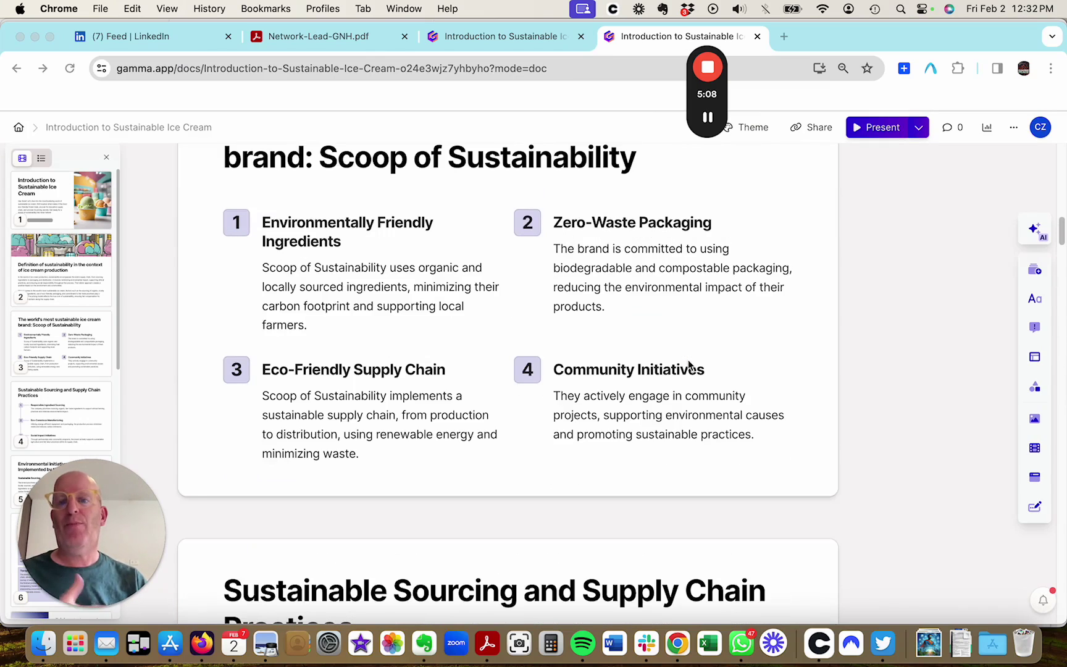
scroll(690, 365, up, 15)
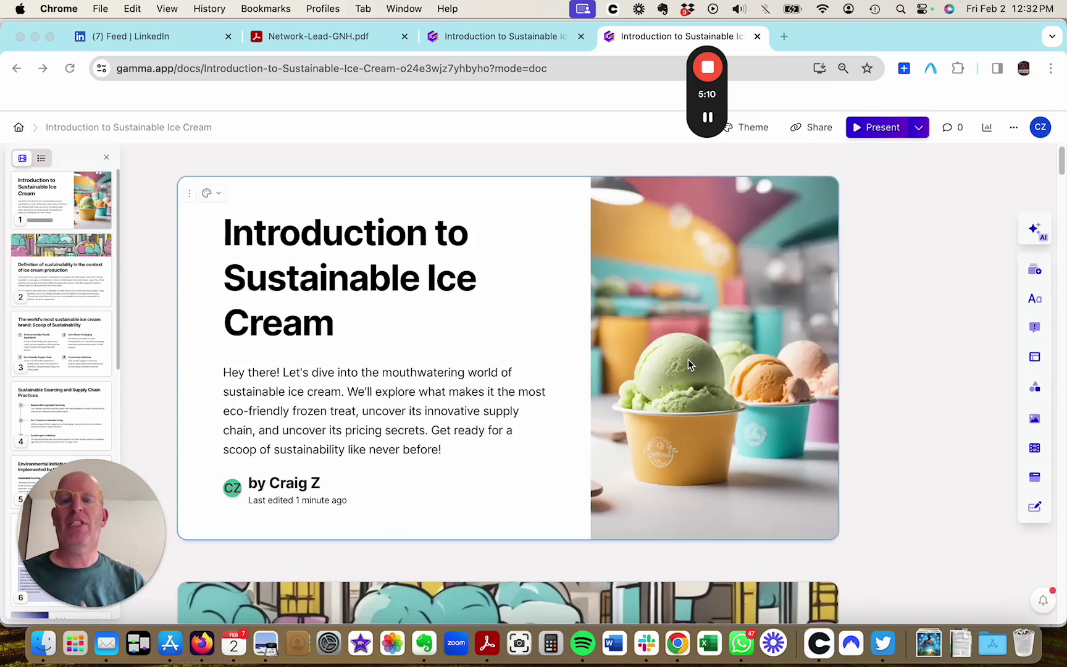
scroll(753, 350, down, 10)
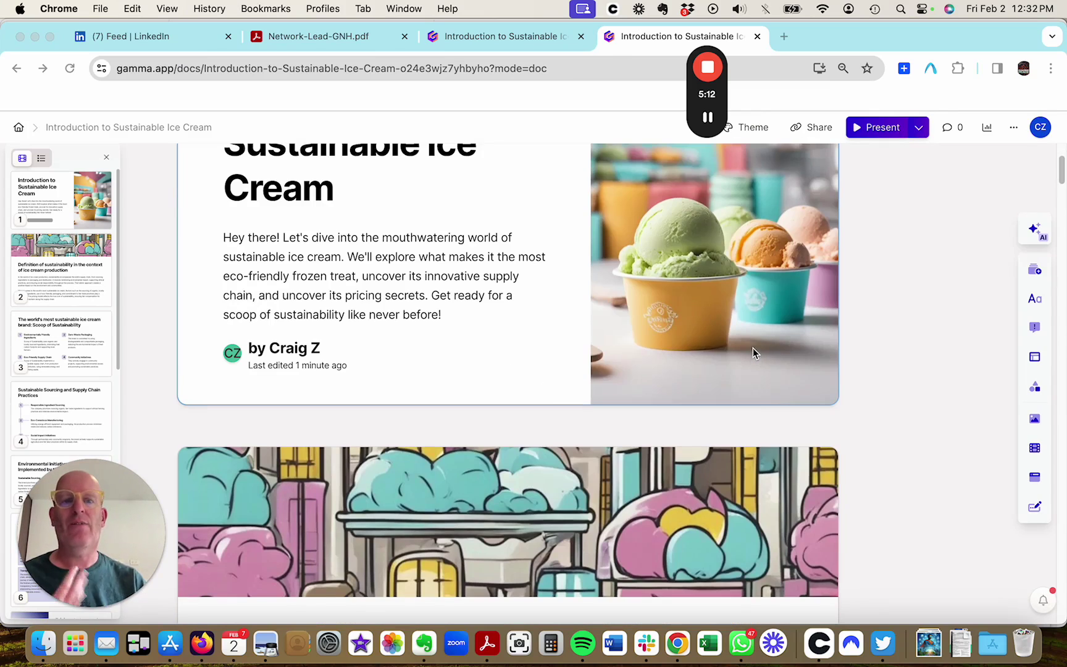
scroll(705, 296, up, 10)
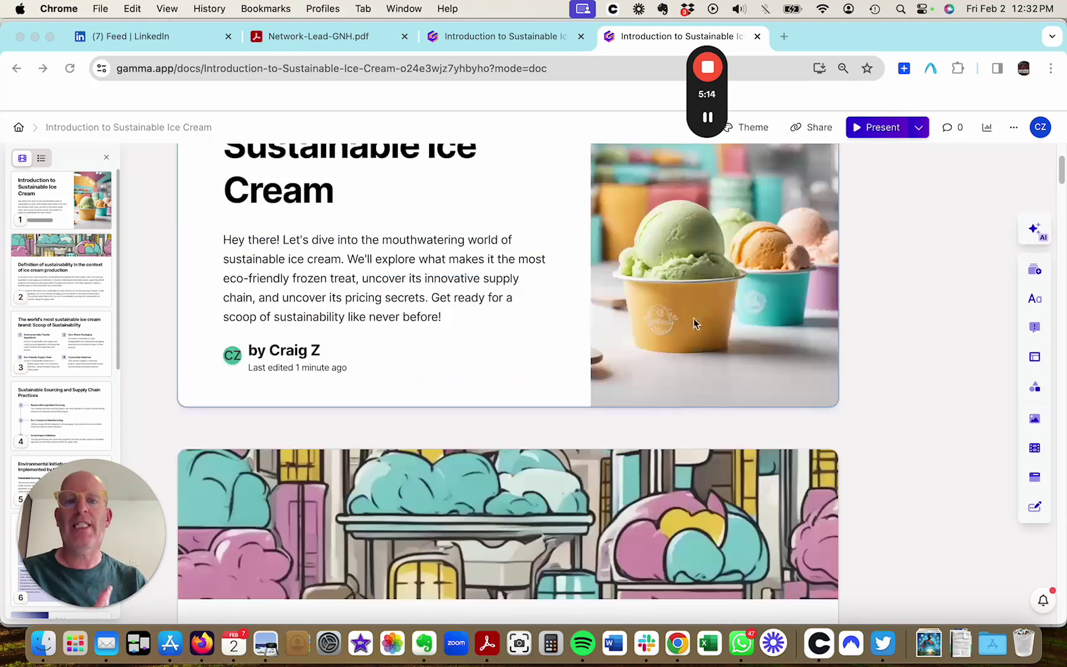
click(622, 525)
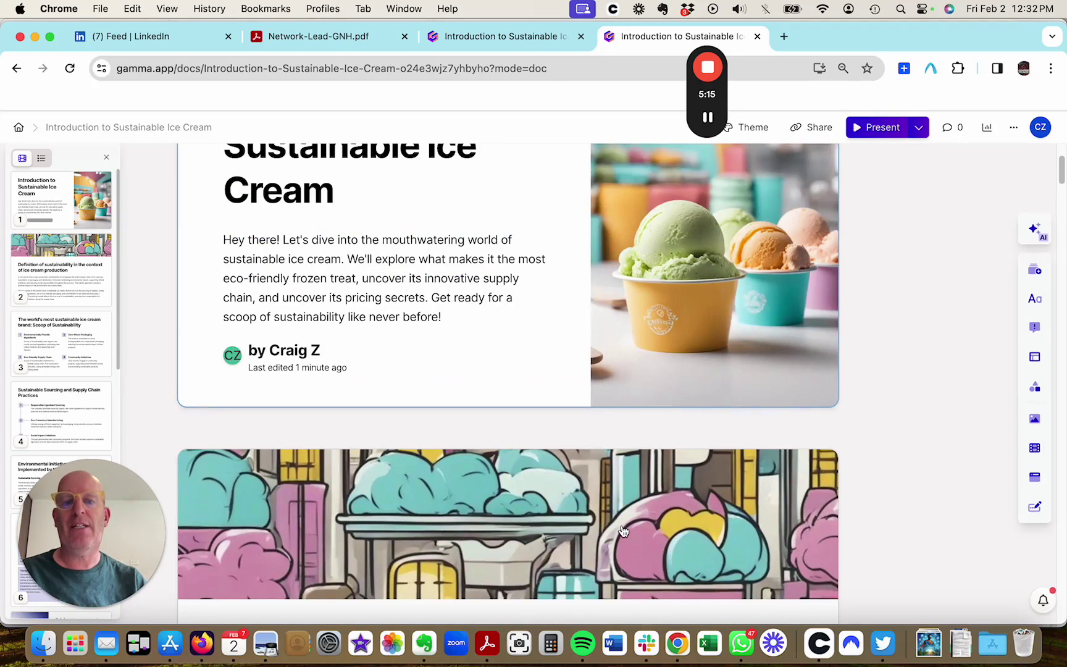
- Open the AI design partner, select the title card's intro paragraph, and show Edit with AI options
click(1035, 233)
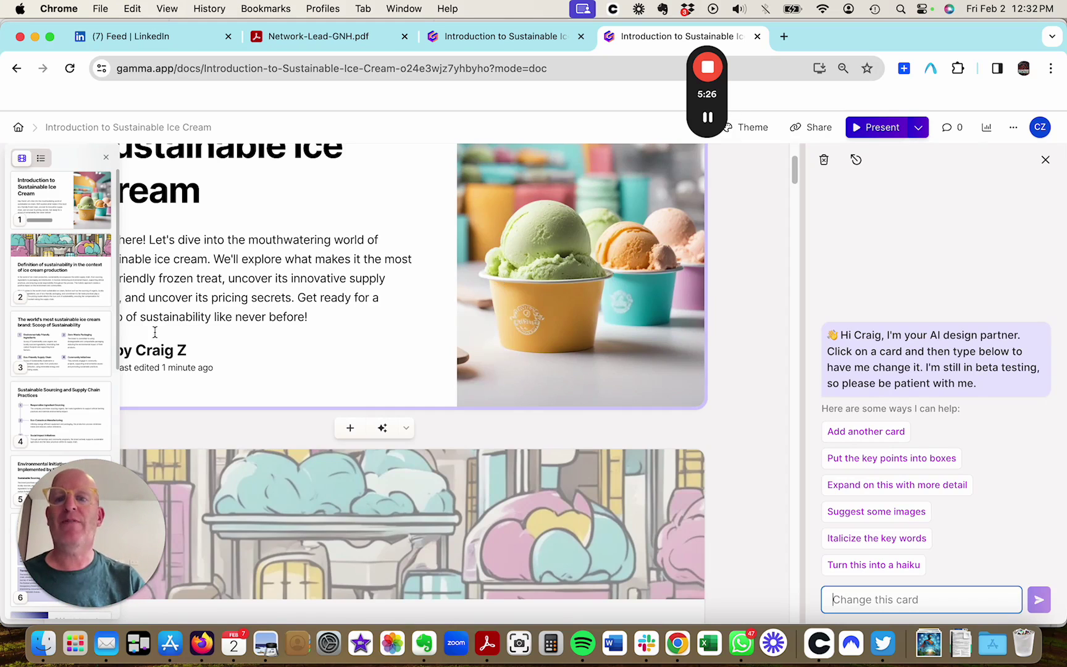
double_click(217, 296)
triple_click(217, 296)
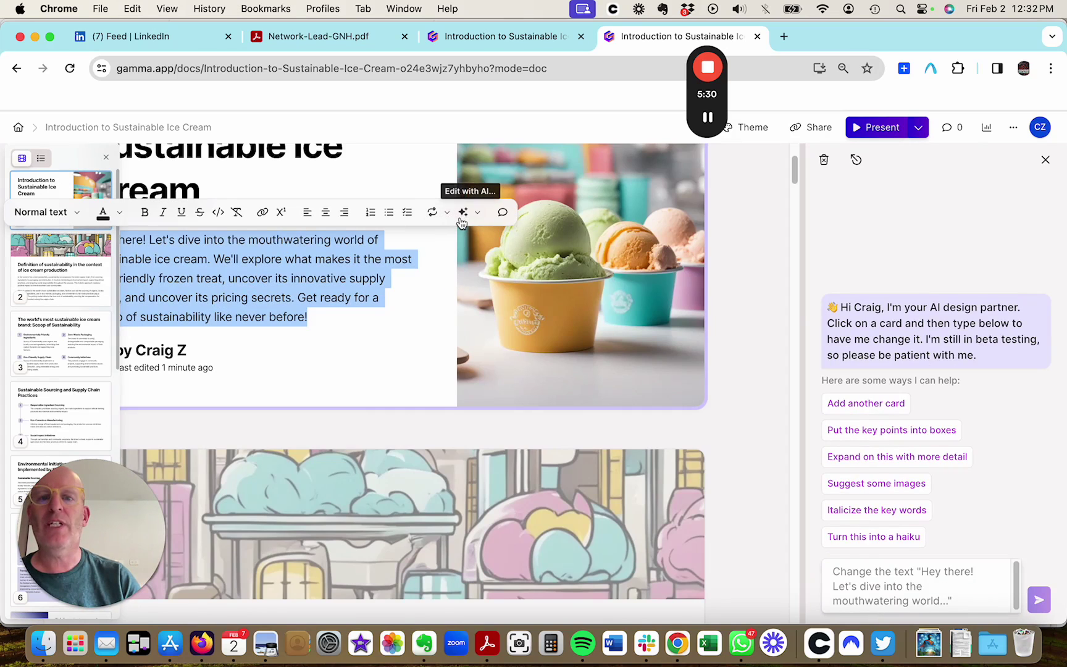
click(461, 214)
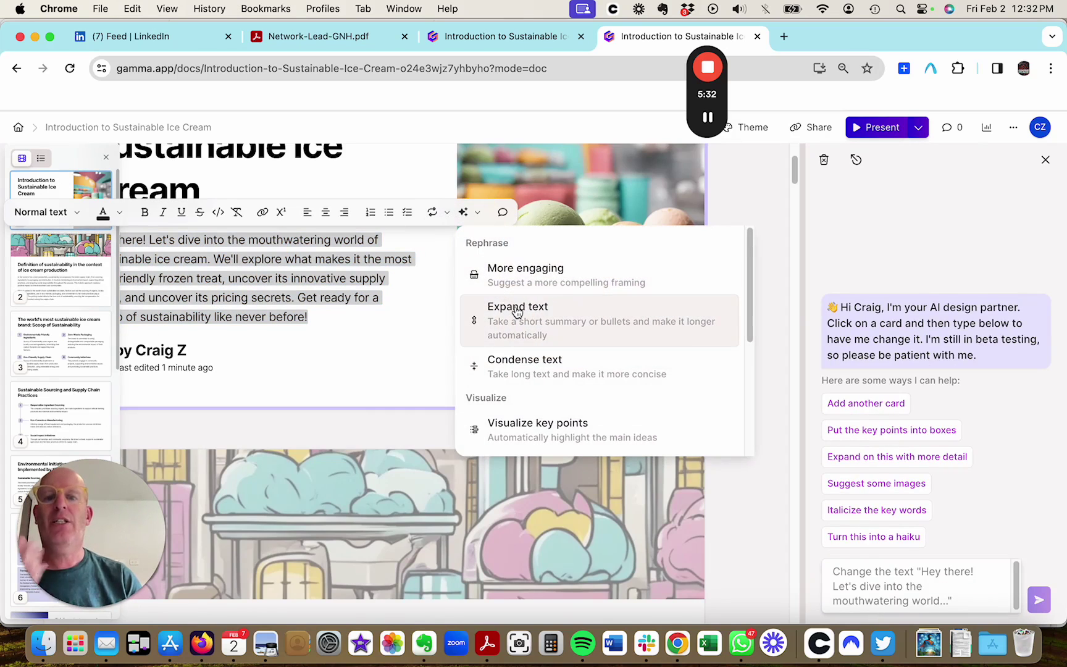
- Use Visualize key points to turn the intro paragraph into three boxed key points
click(535, 423)
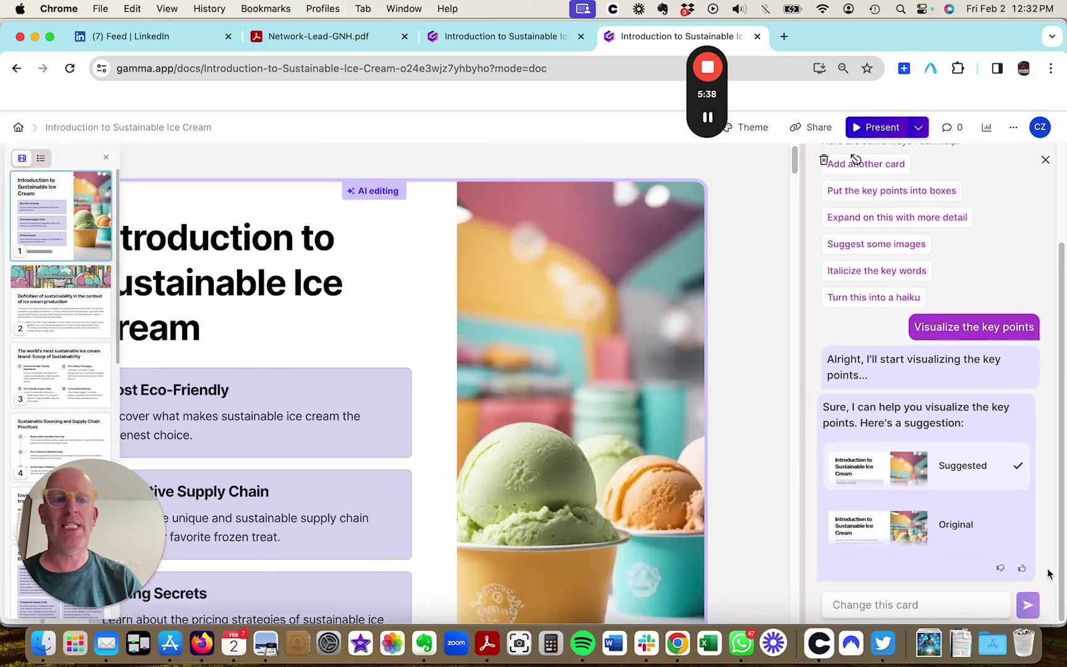
scroll(382, 363, down, 5)
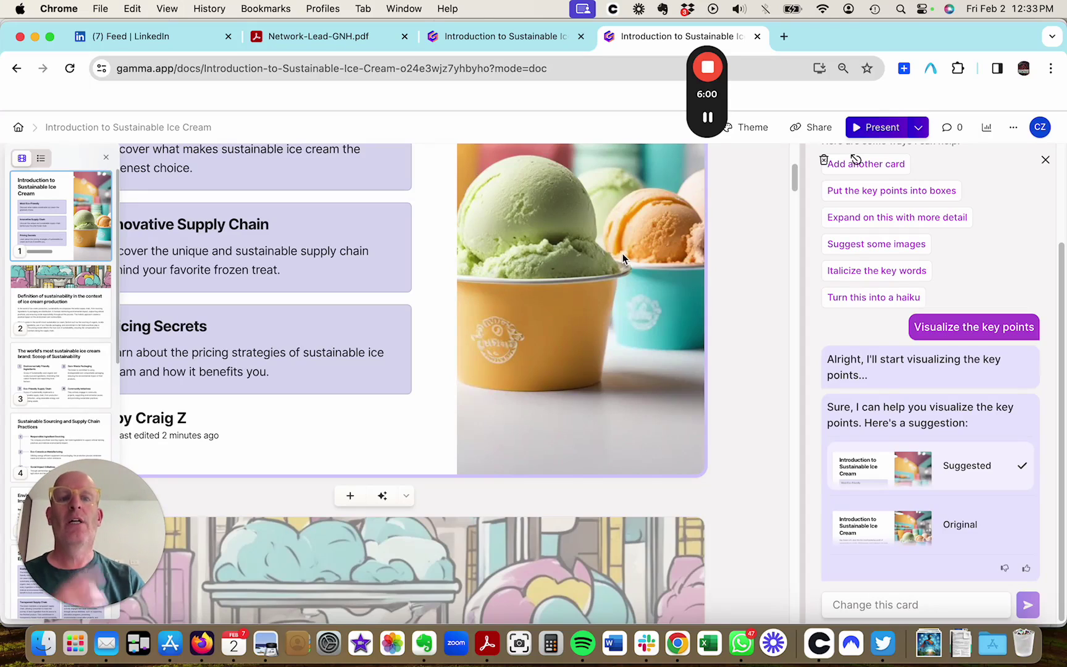
mouse_move(707, 123)
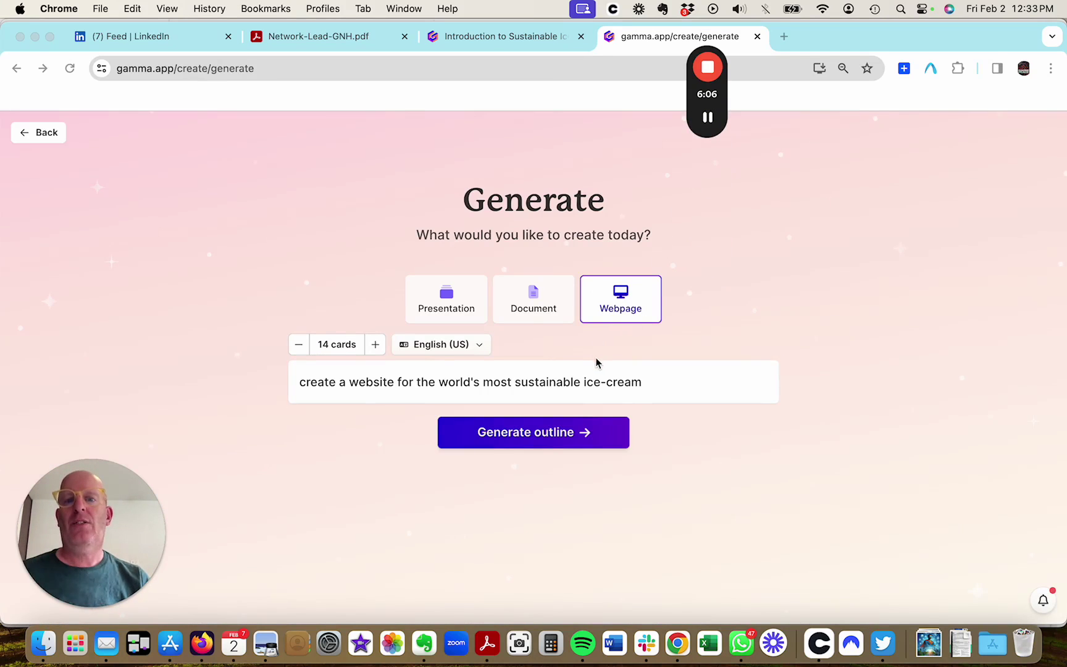
- Build the webpage outline, covering eco-friendly packaging, then generate the webpage in the Gamma theme
click(567, 436)
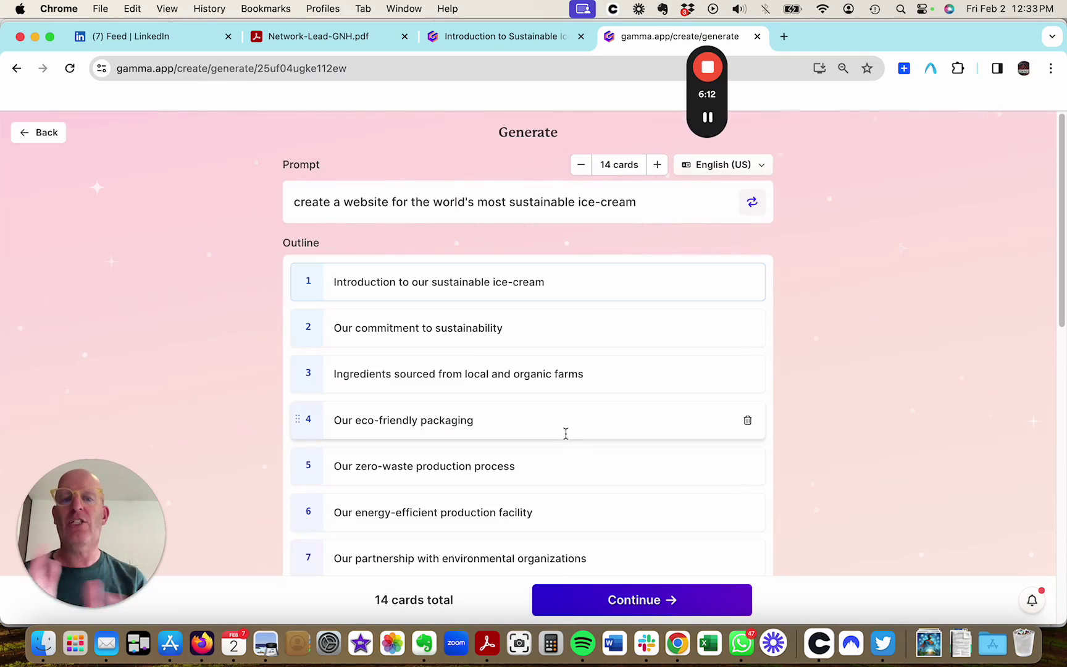
click(483, 429)
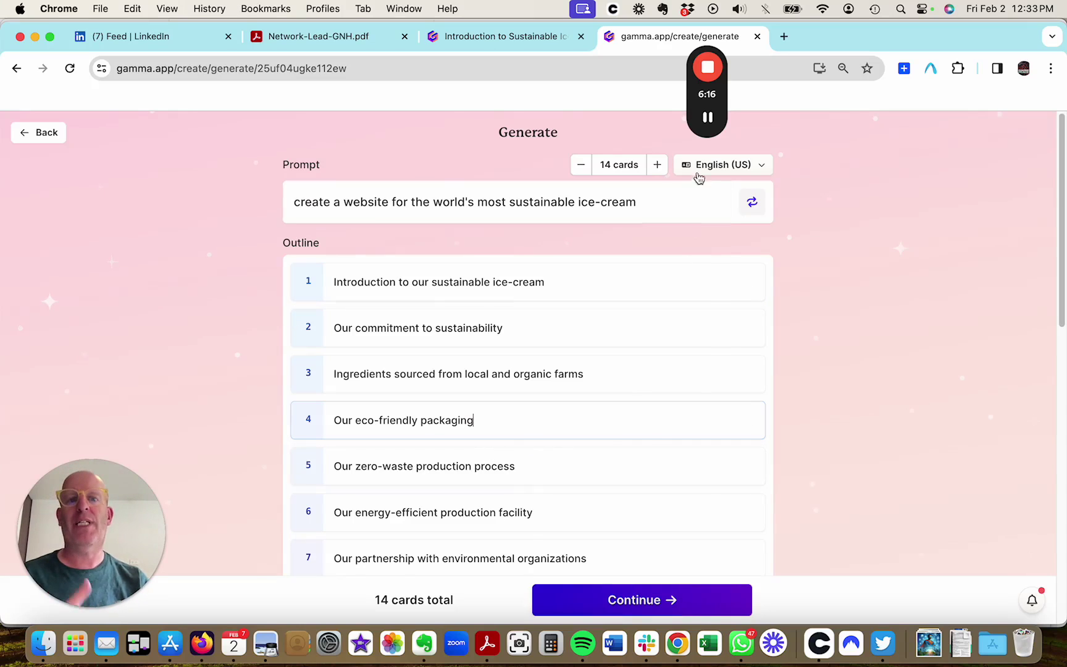
click(639, 601)
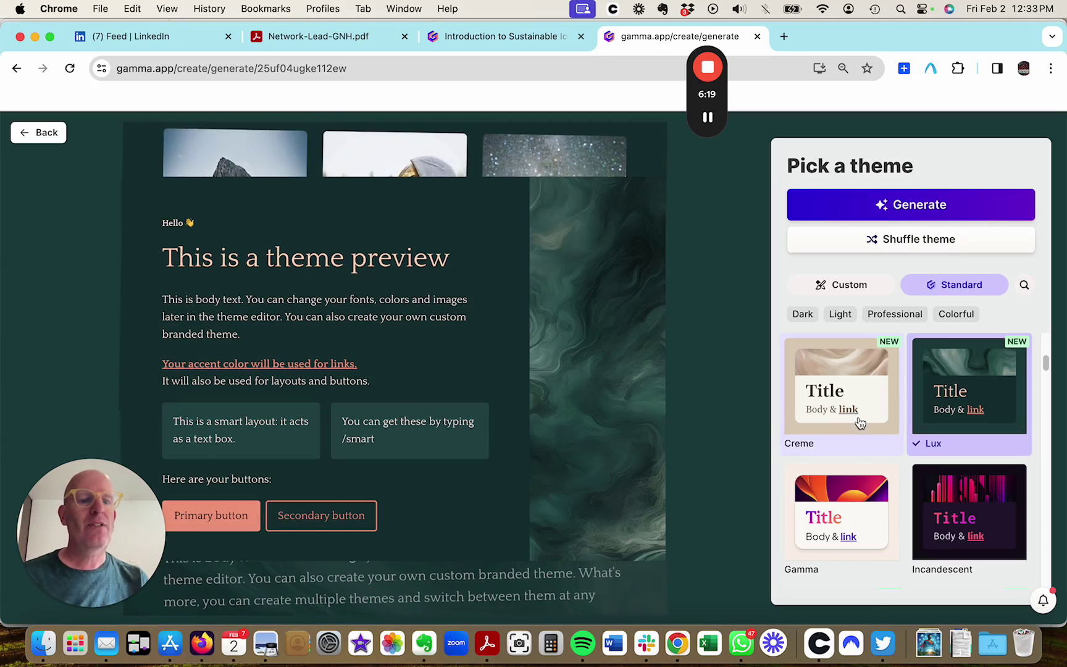
click(850, 521)
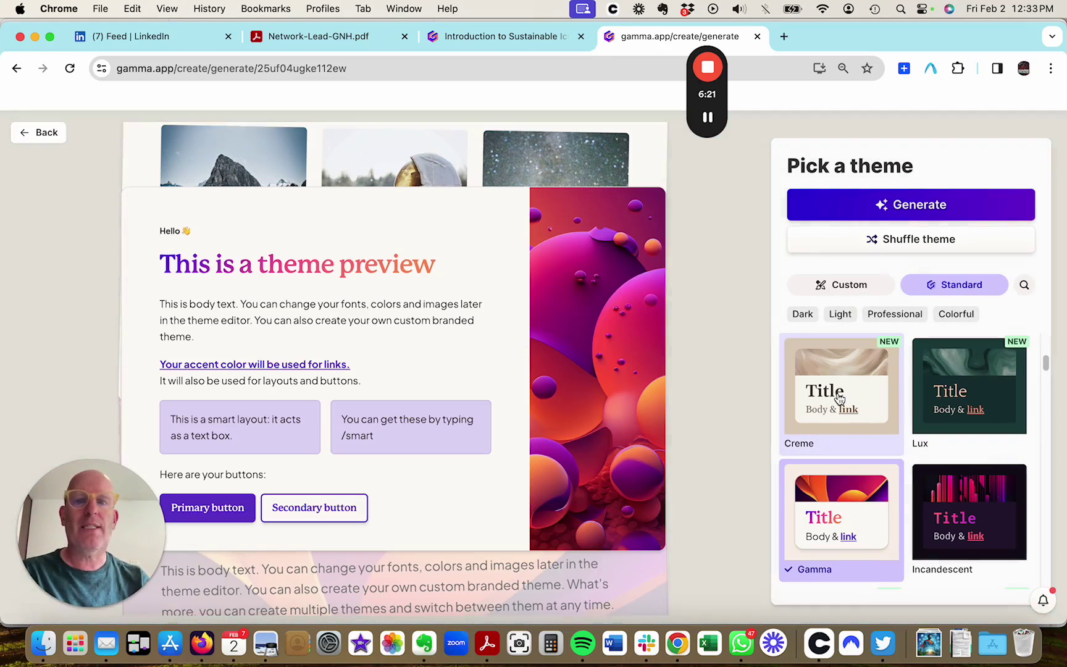
click(866, 208)
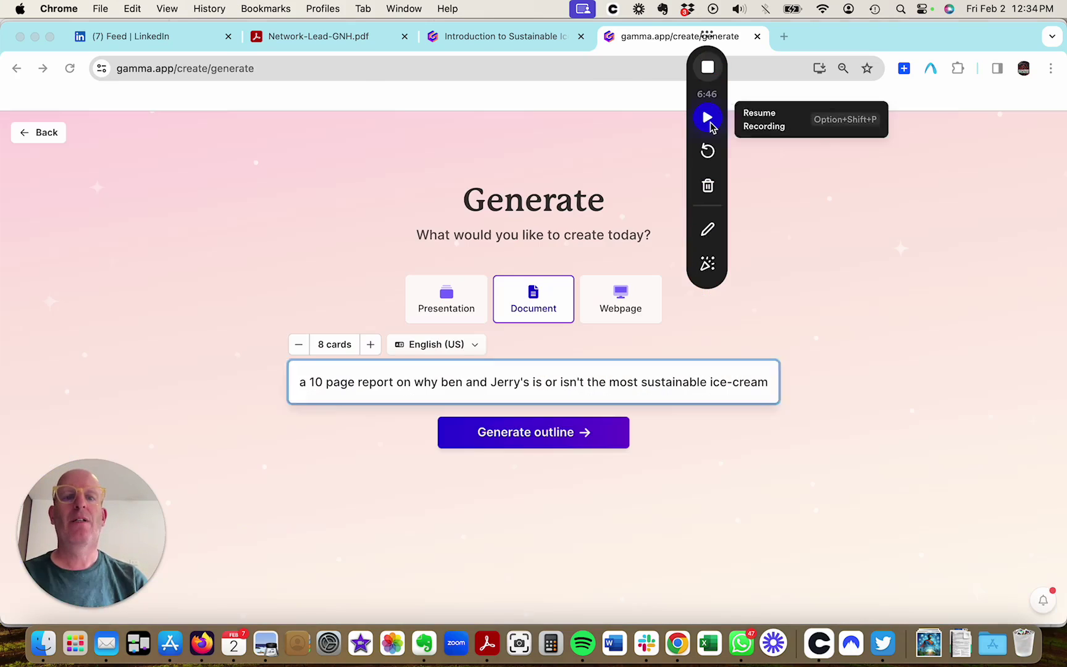
- Start a new 8-card Document prompt for a 10-page Ben and Jerry's sustainability report
click(709, 119)
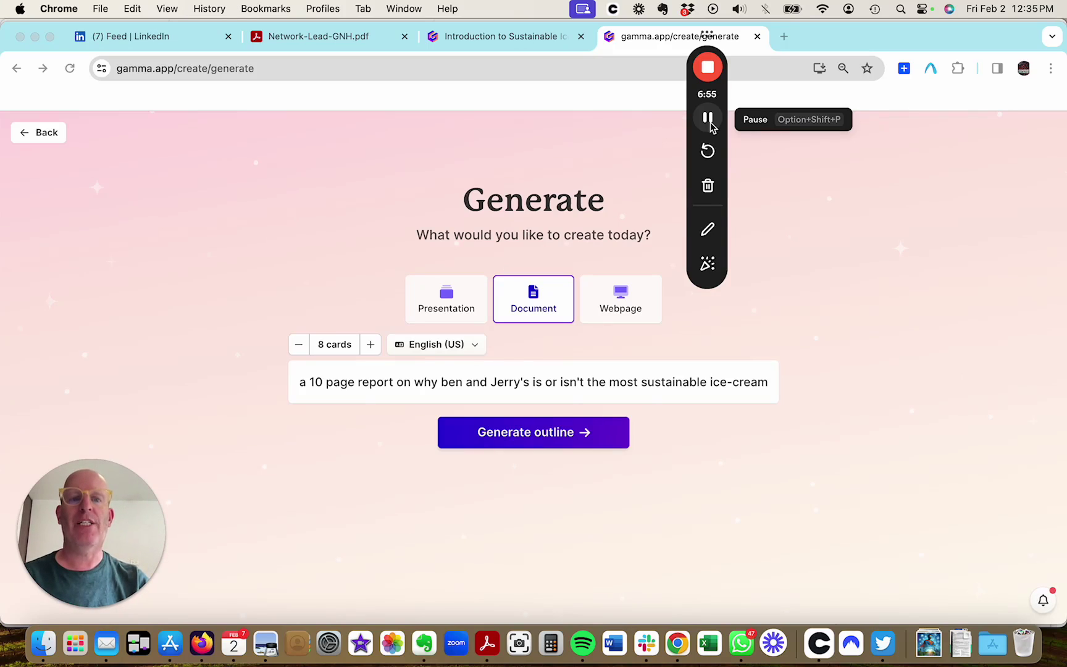
- Create the Introduction-to-Conclusion report outline and generate it with the custom 'Untitled theme'
click(579, 434)
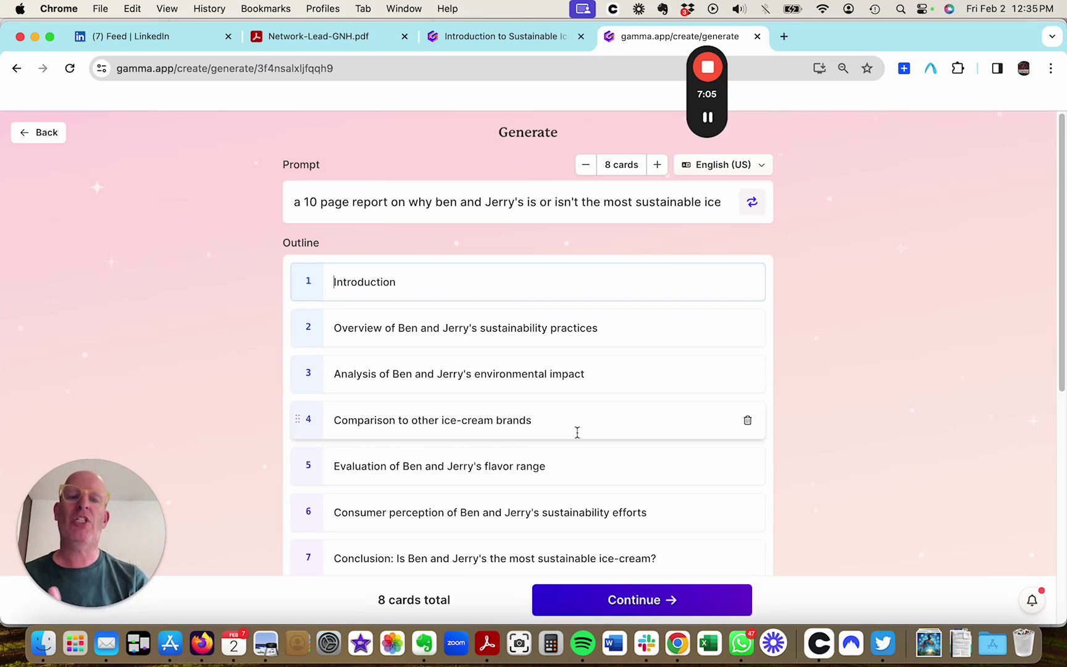
click(621, 599)
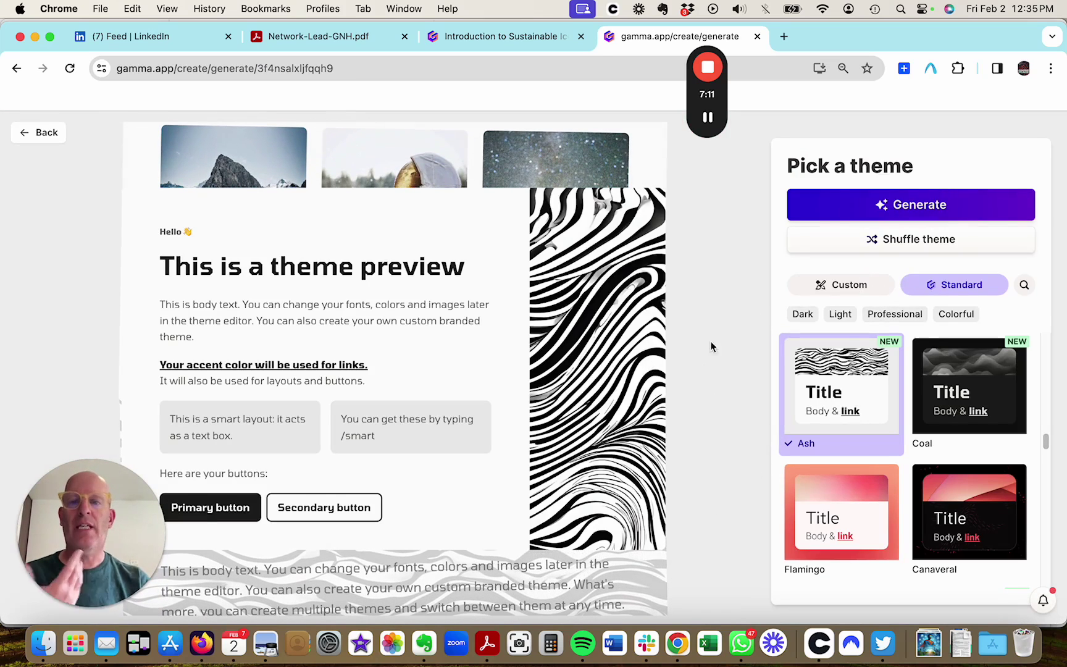
scroll(951, 489, down, 5)
scroll(950, 490, up, 10)
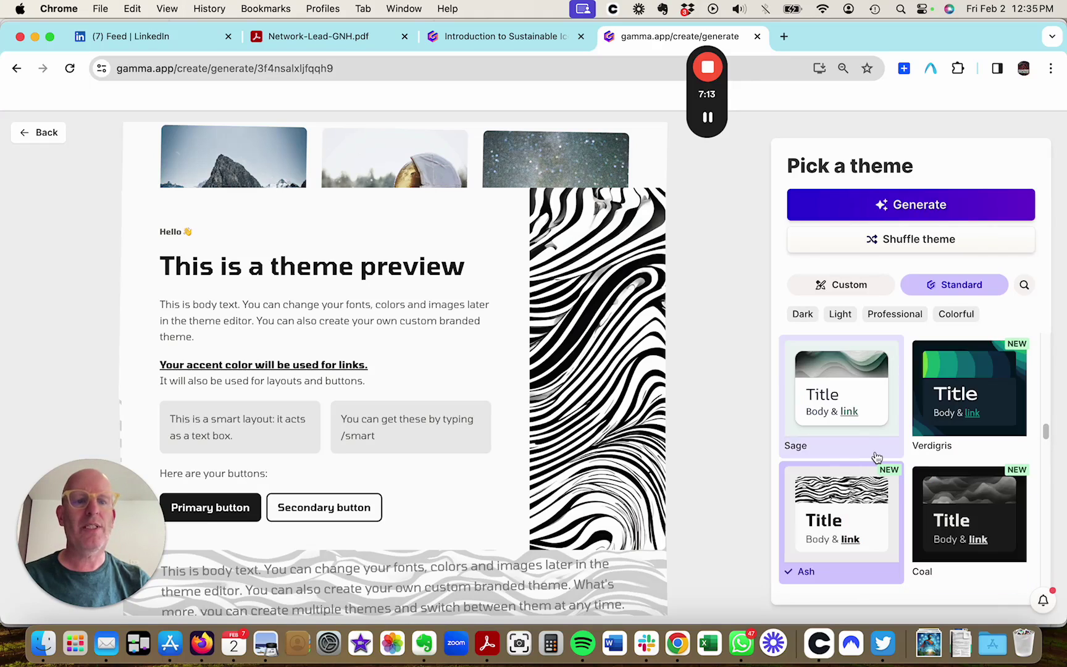
scroll(865, 389, up, 2)
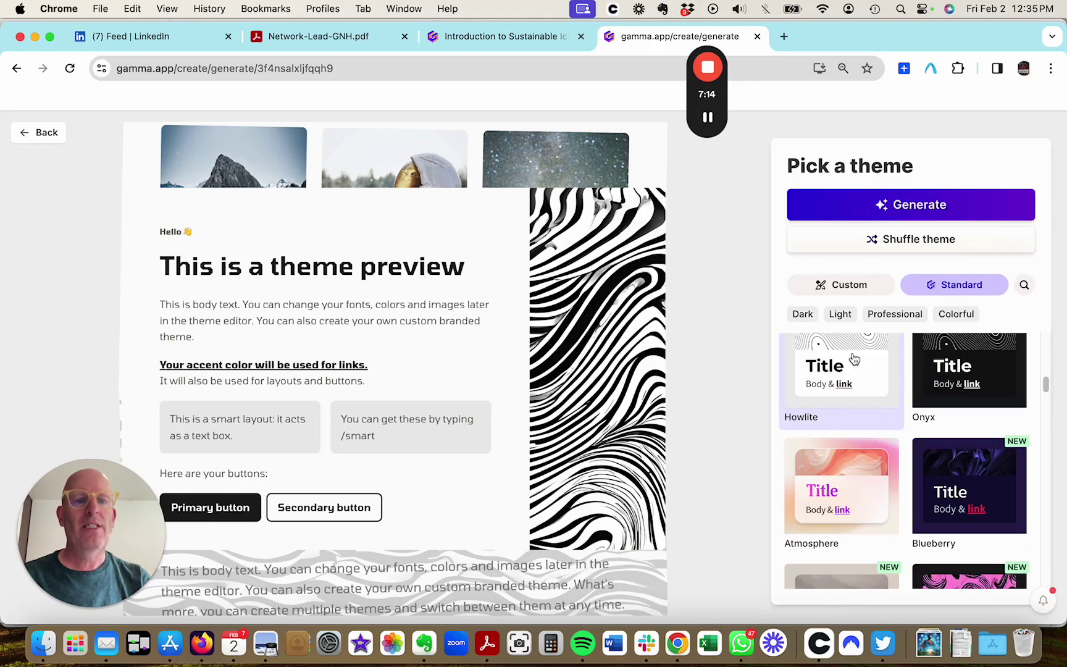
click(839, 298)
click(845, 390)
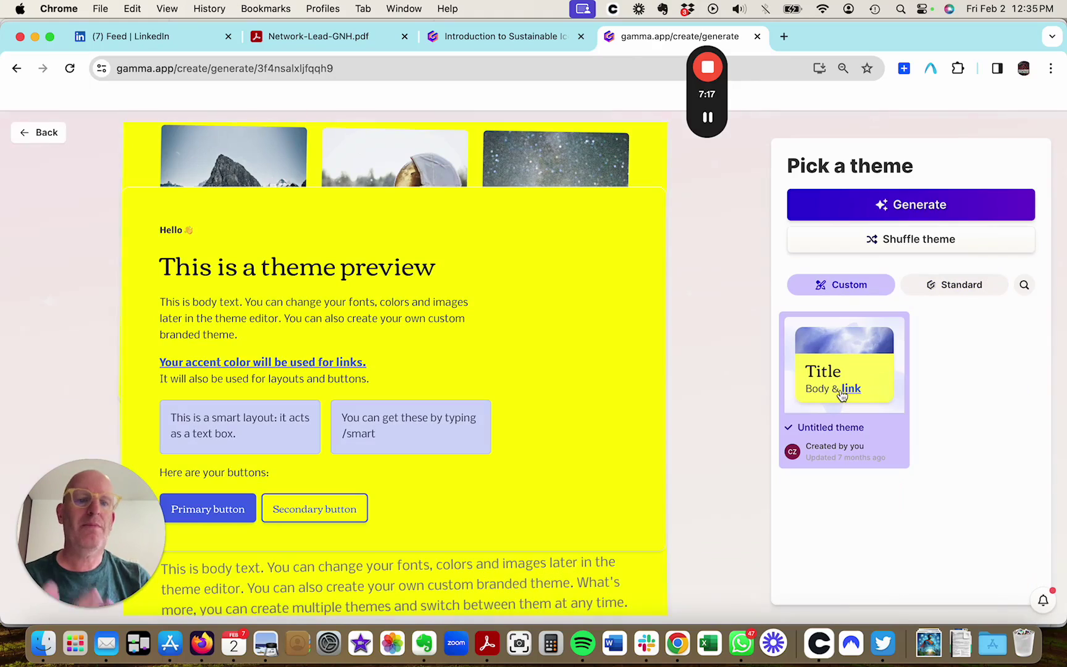
click(871, 209)
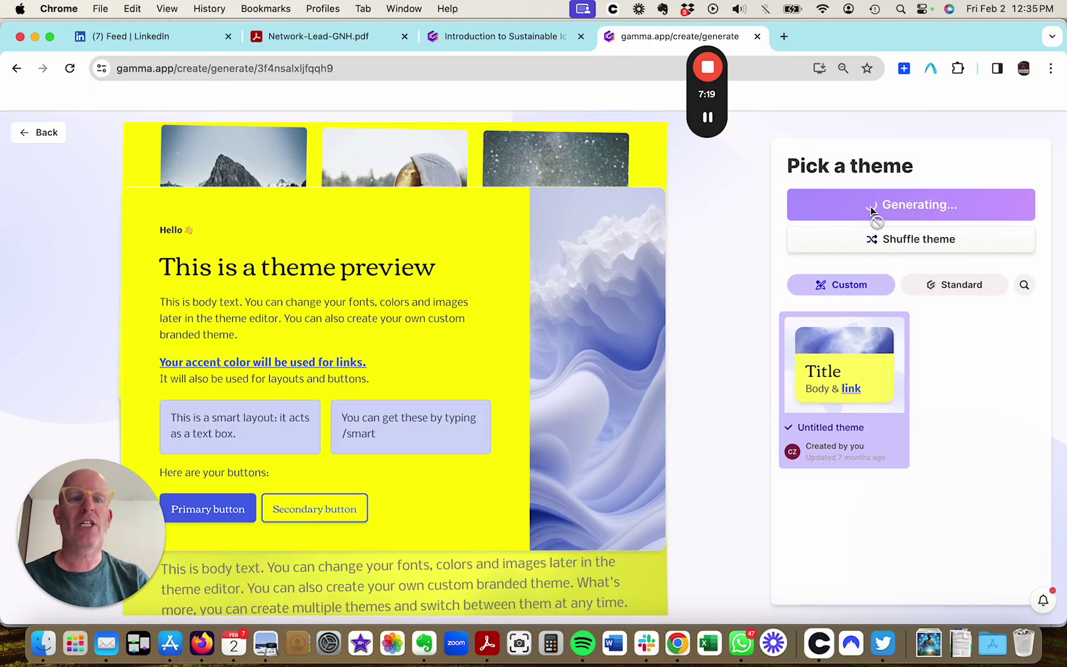